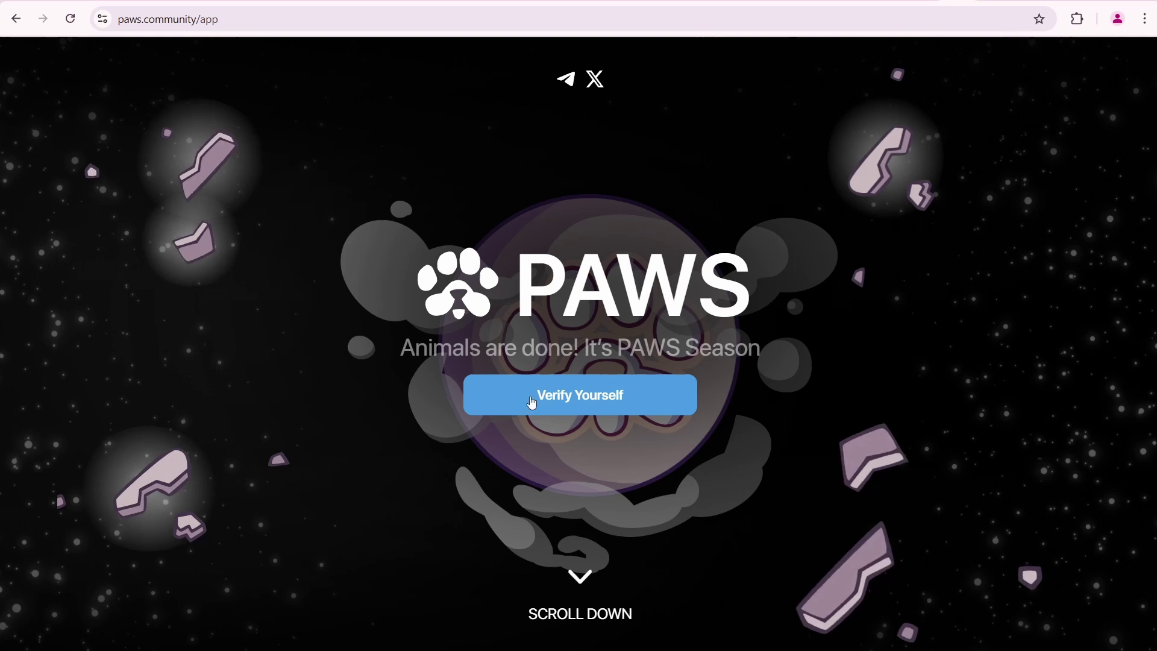
Step: Verify the PAWS account by signing the Phantom Wallet message
click(585, 408)
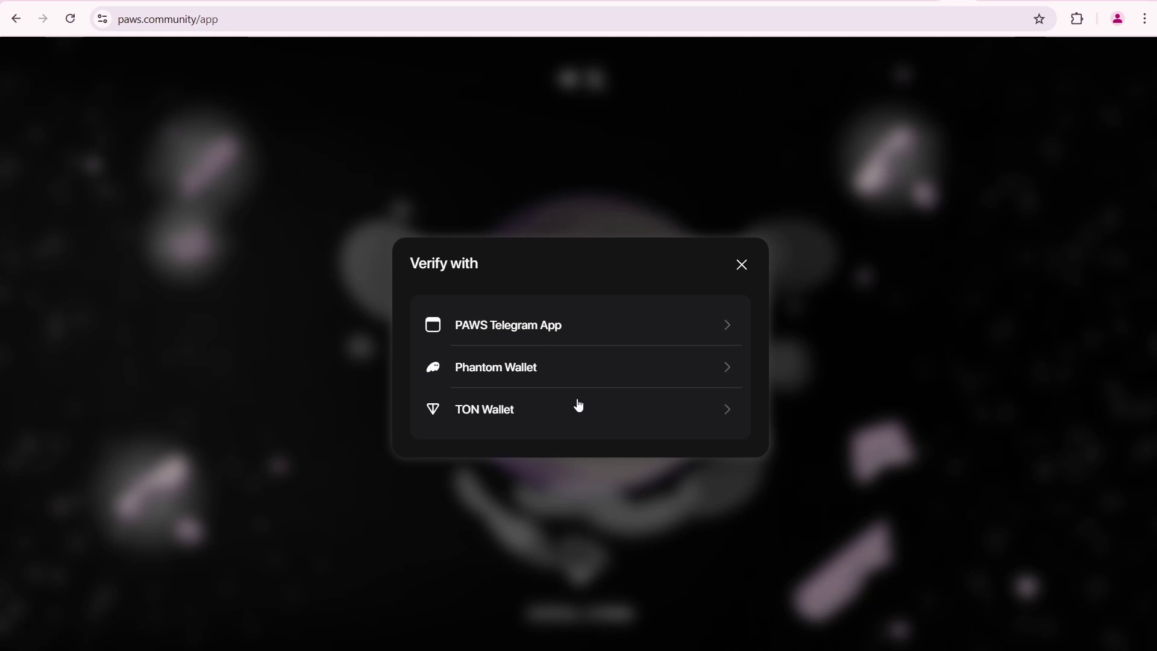
click(536, 376)
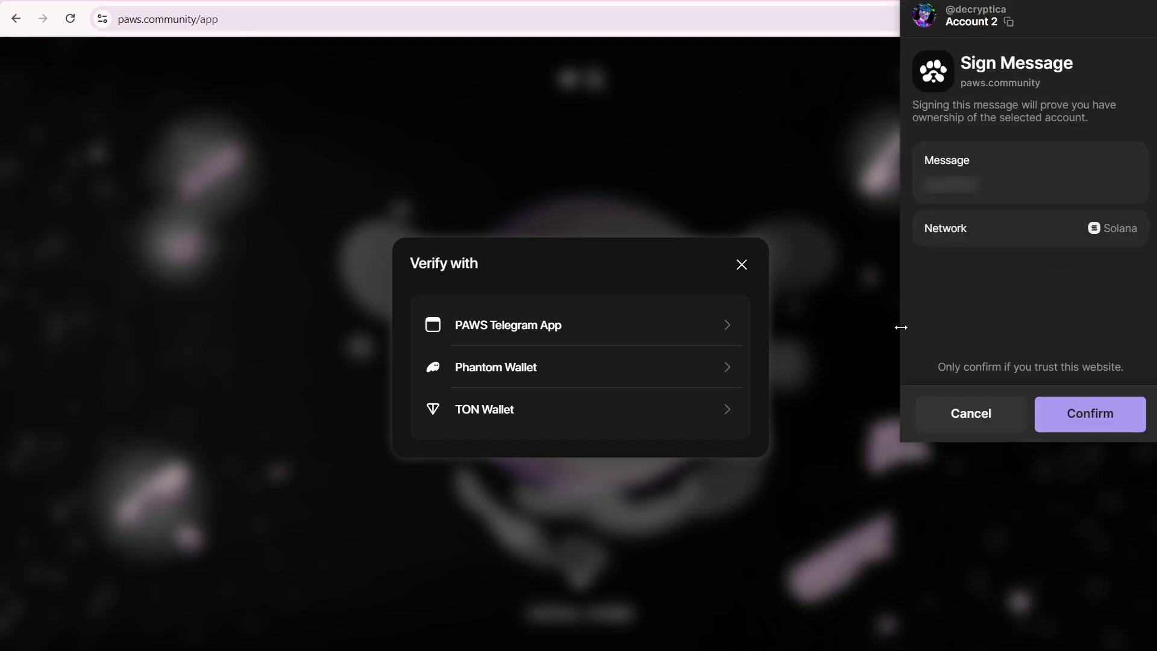
click(1075, 414)
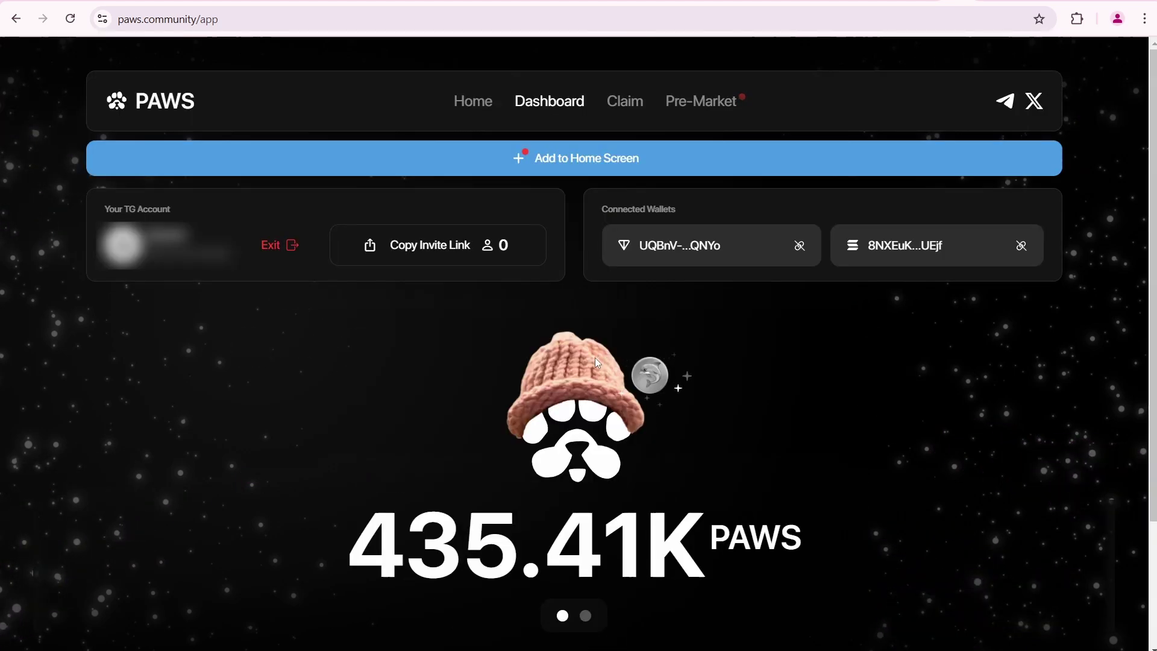
Step: Go to Pre-Market and advance to the 300,000 PAWS voucher minting card
click(703, 101)
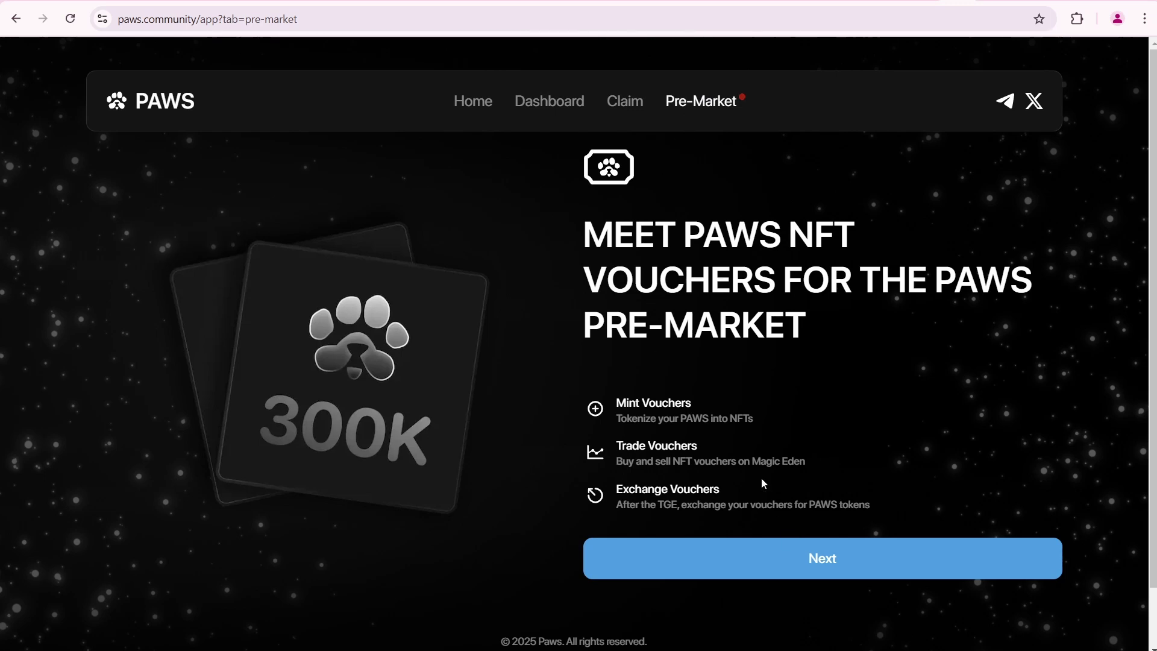
click(764, 554)
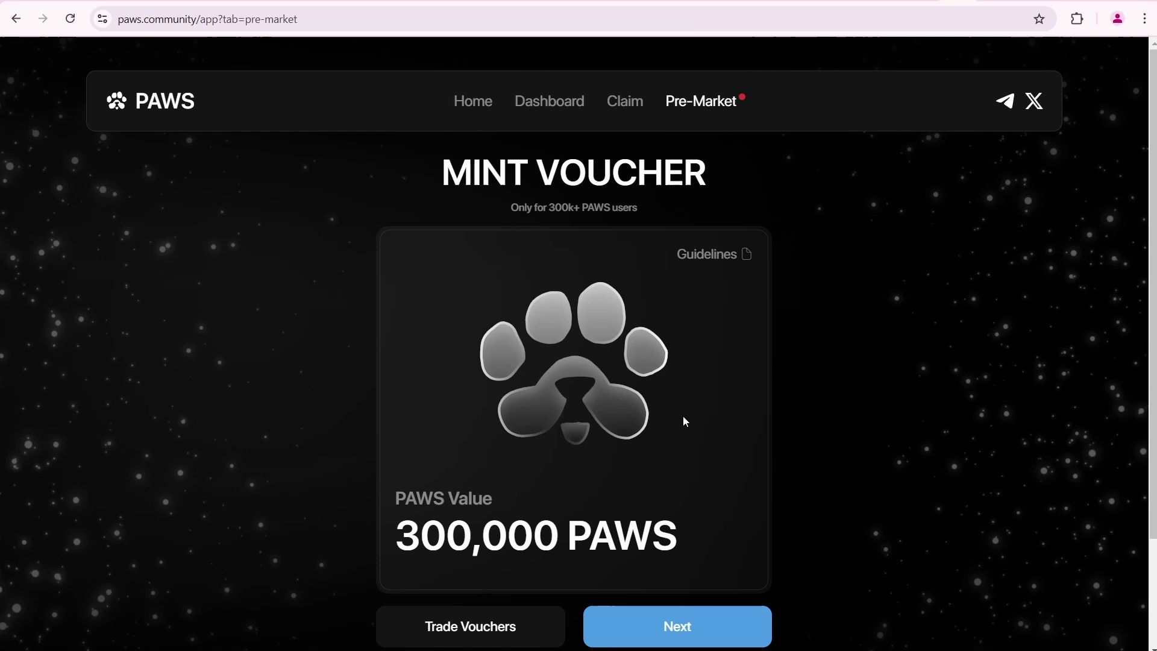
scroll(684, 422, down, 1)
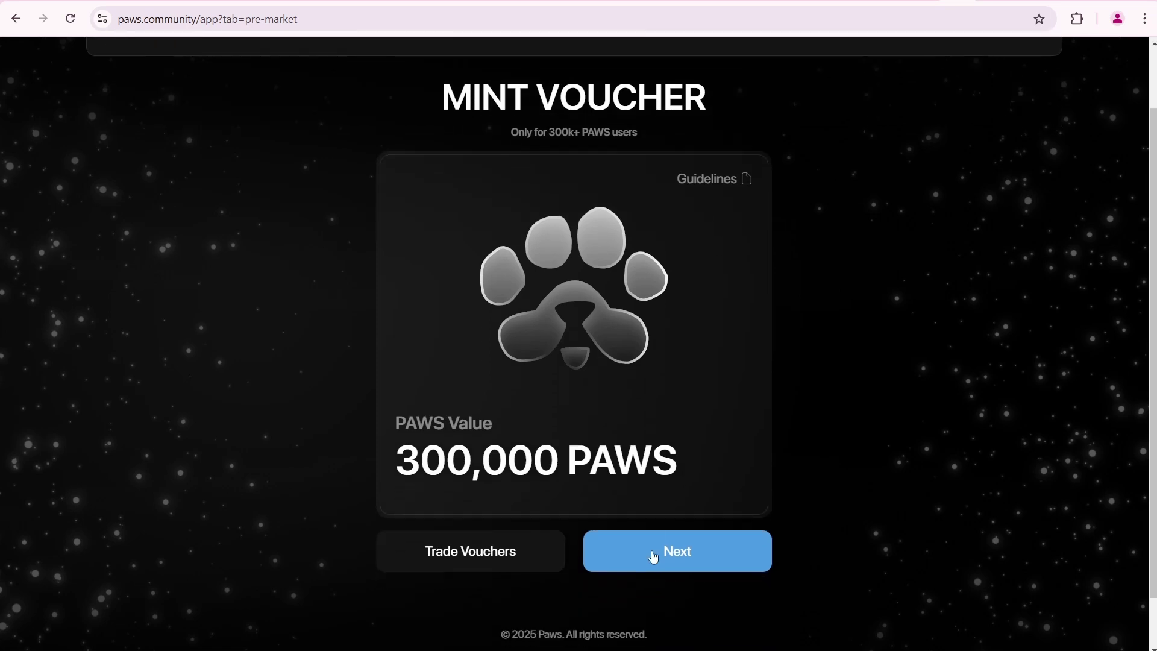
scroll(652, 555, up, 1)
Step: Proceed to checkout for the 300,000 PAWS voucher and scroll down to minting
click(678, 636)
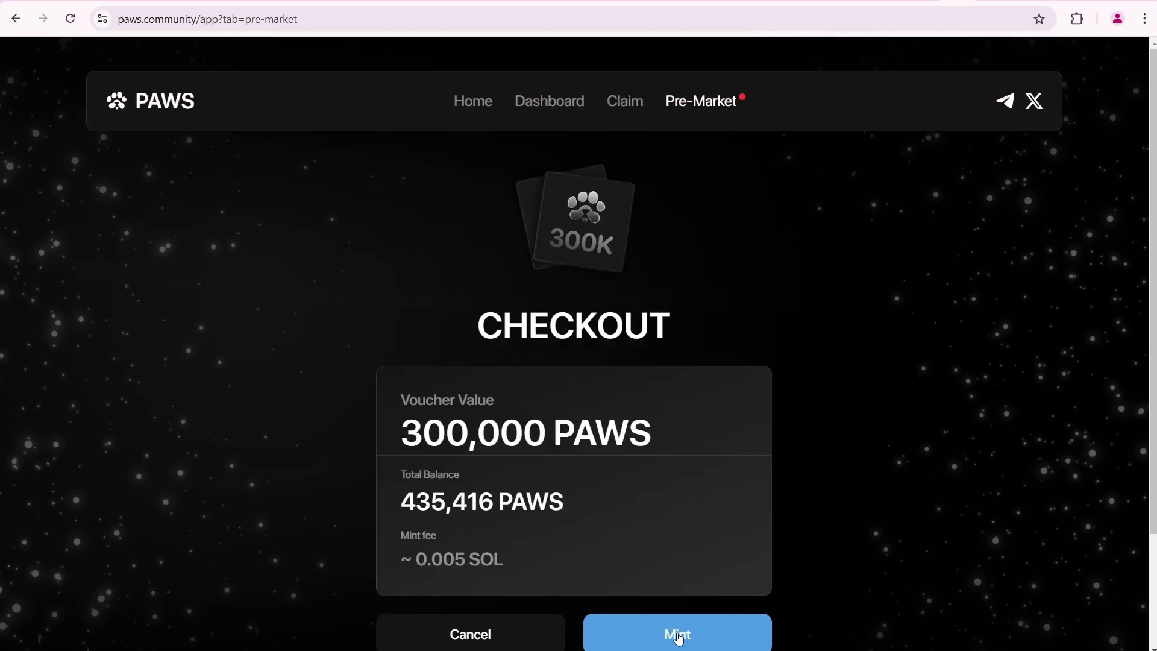
scroll(645, 539, down, 1)
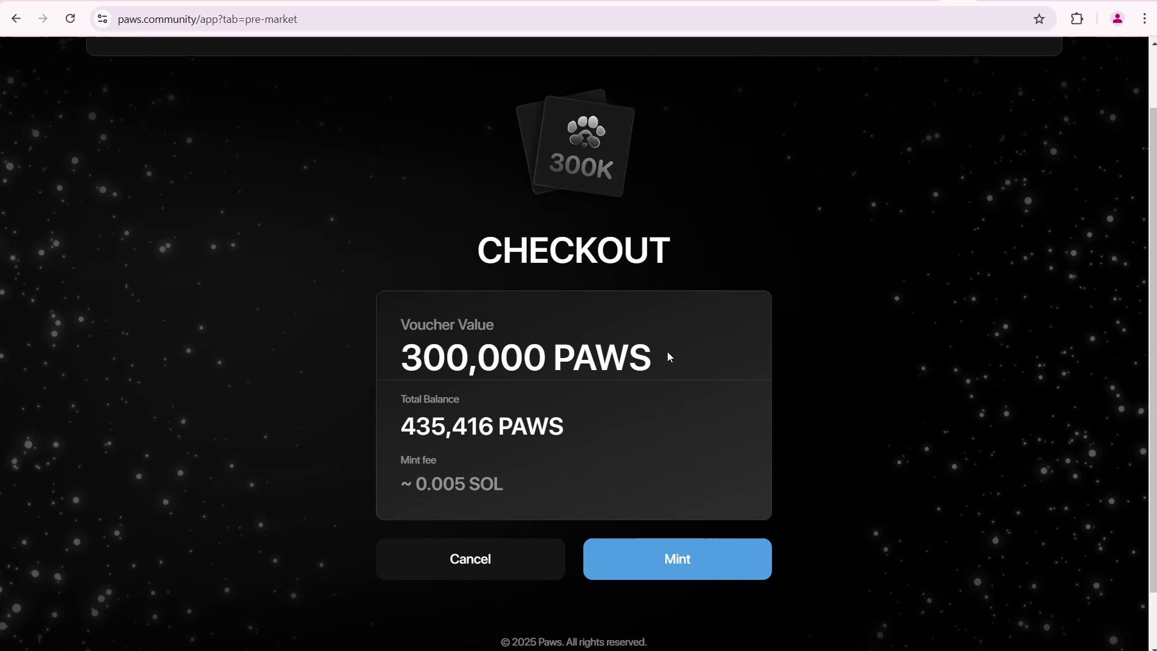
Step: Mint the 300K PAWS voucher and approve the mint transaction in Phantom
click(677, 559)
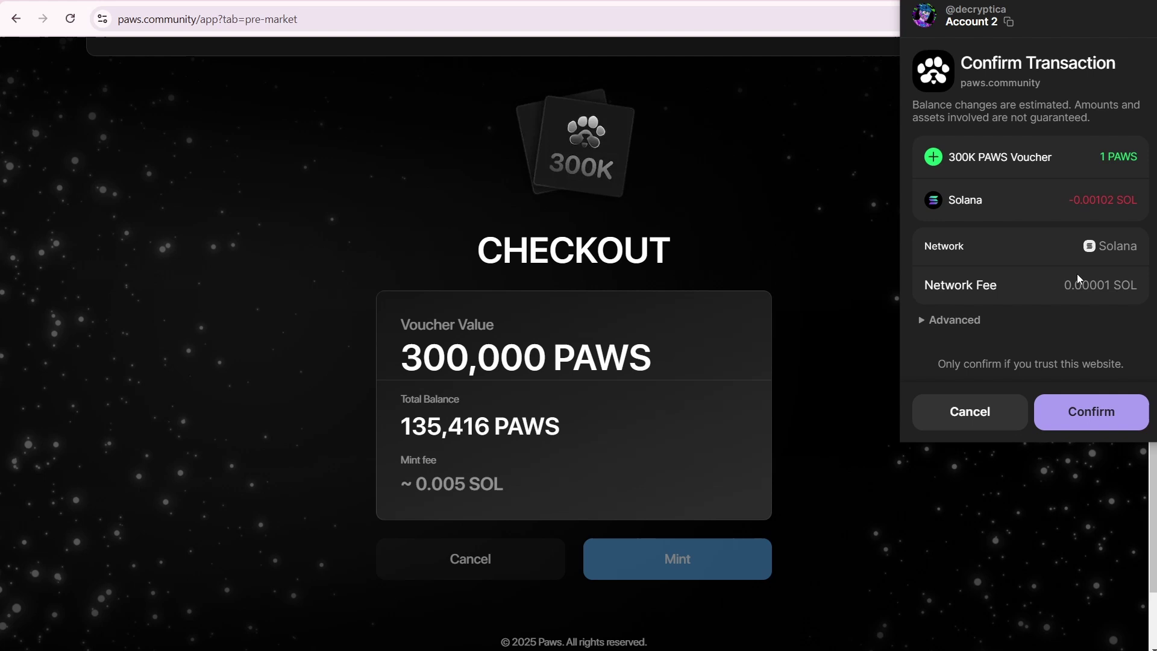
click(1065, 404)
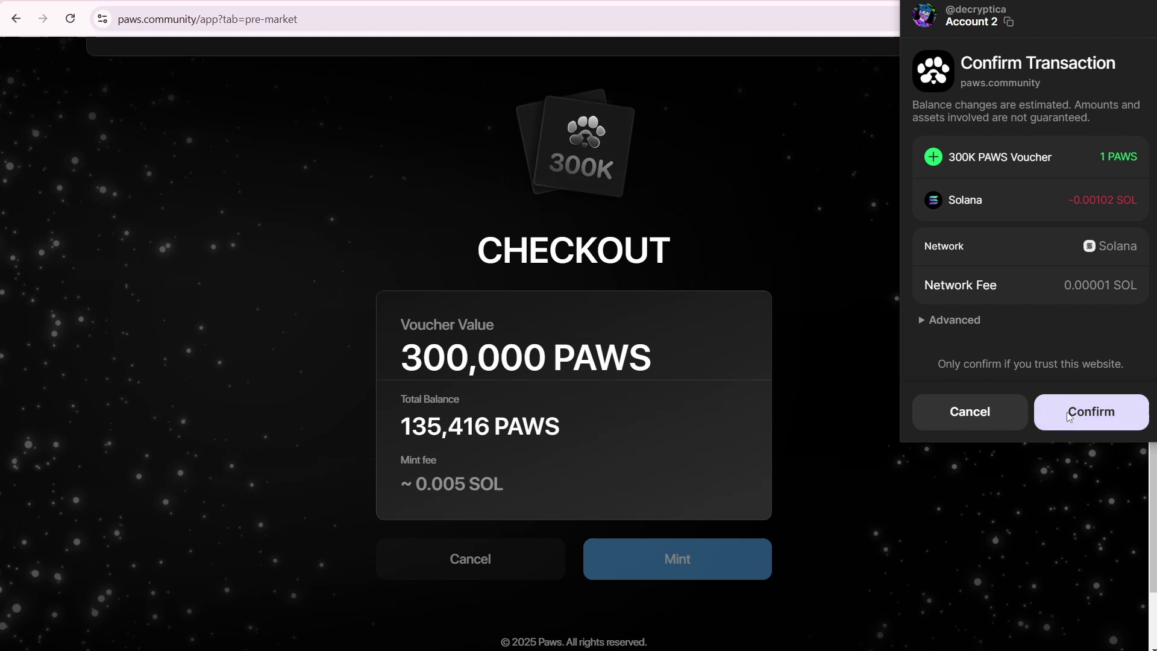
click(1069, 415)
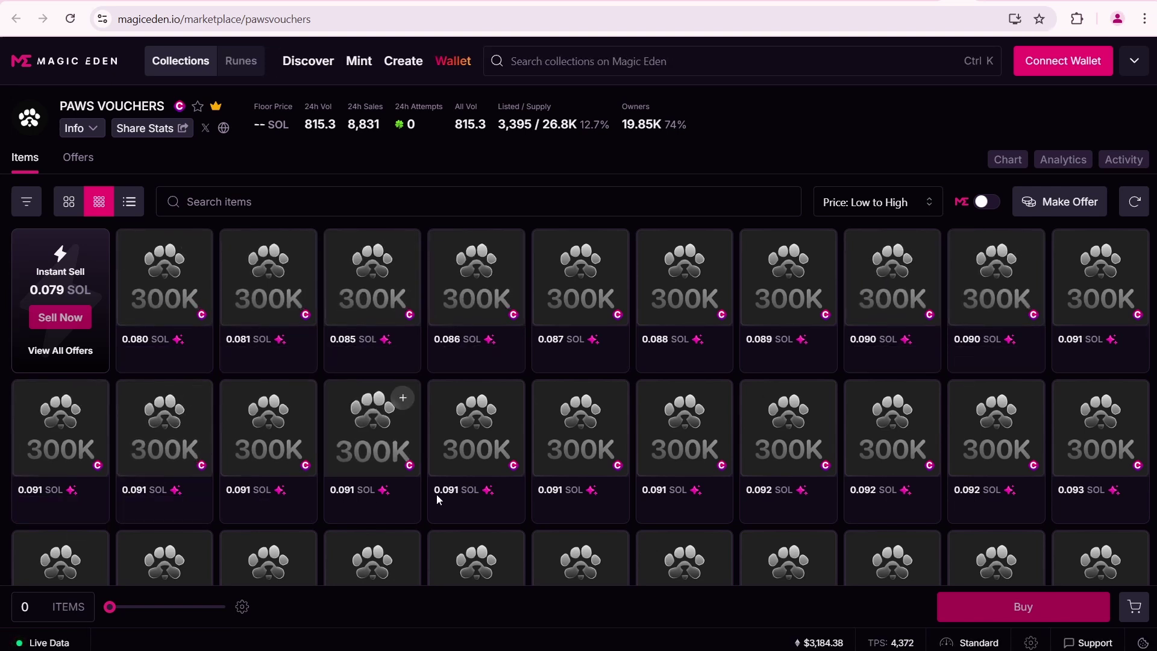
Step: Connect the Phantom wallet to Magic Eden, approving the connection and sign-in
mouse_move(256, 341)
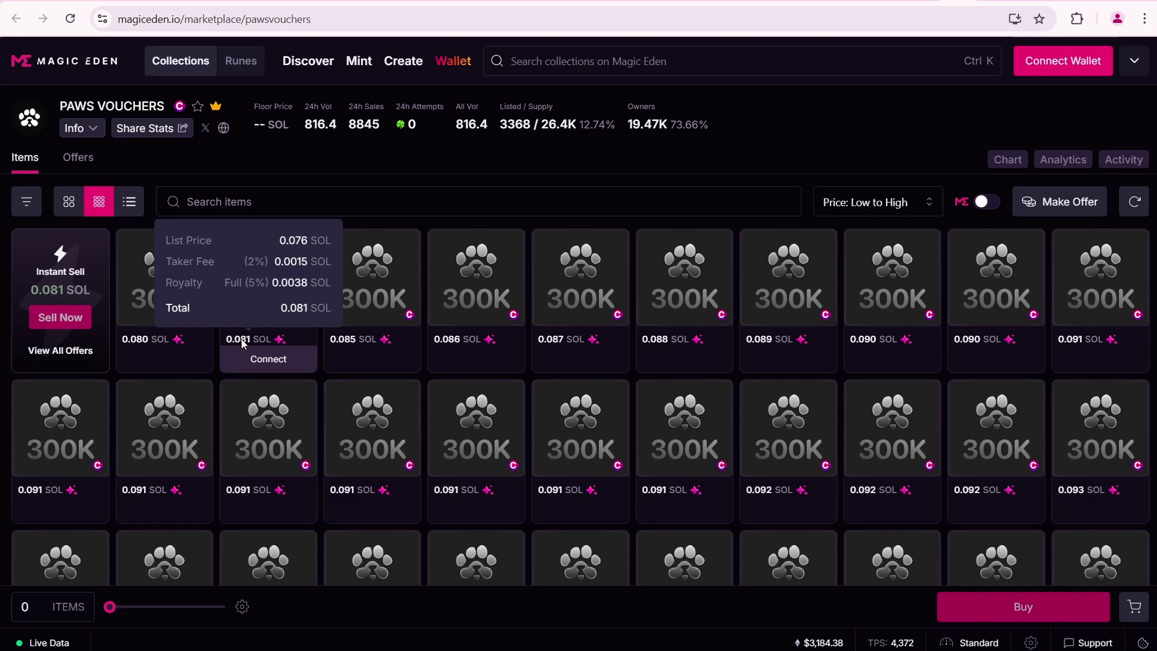
click(1054, 59)
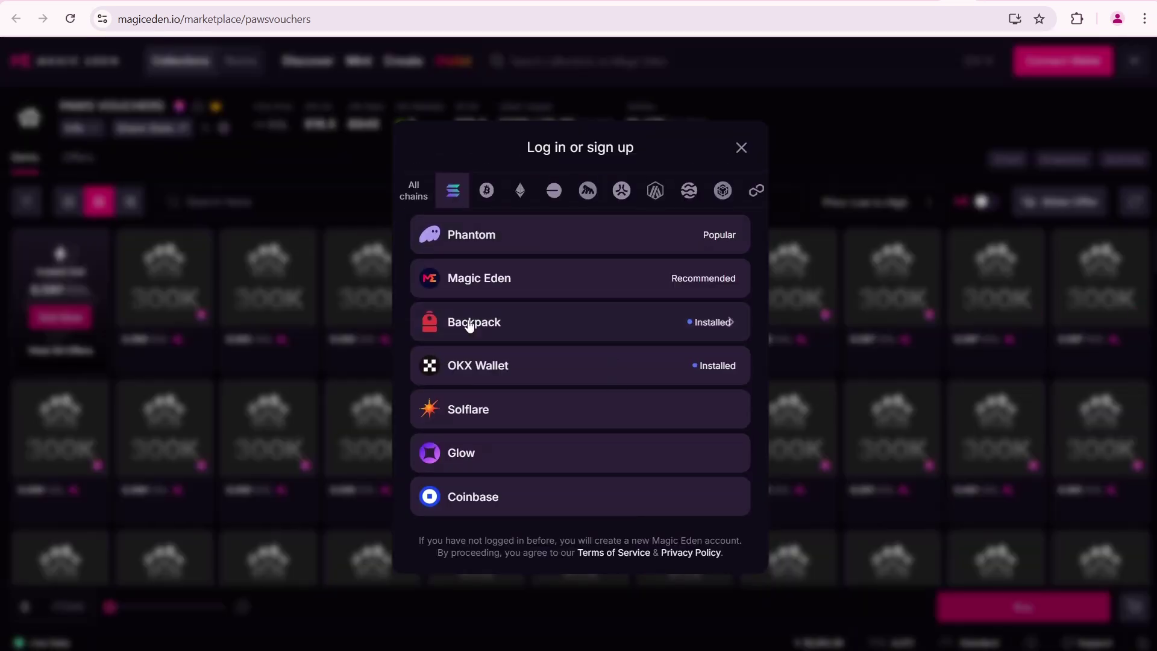
click(474, 240)
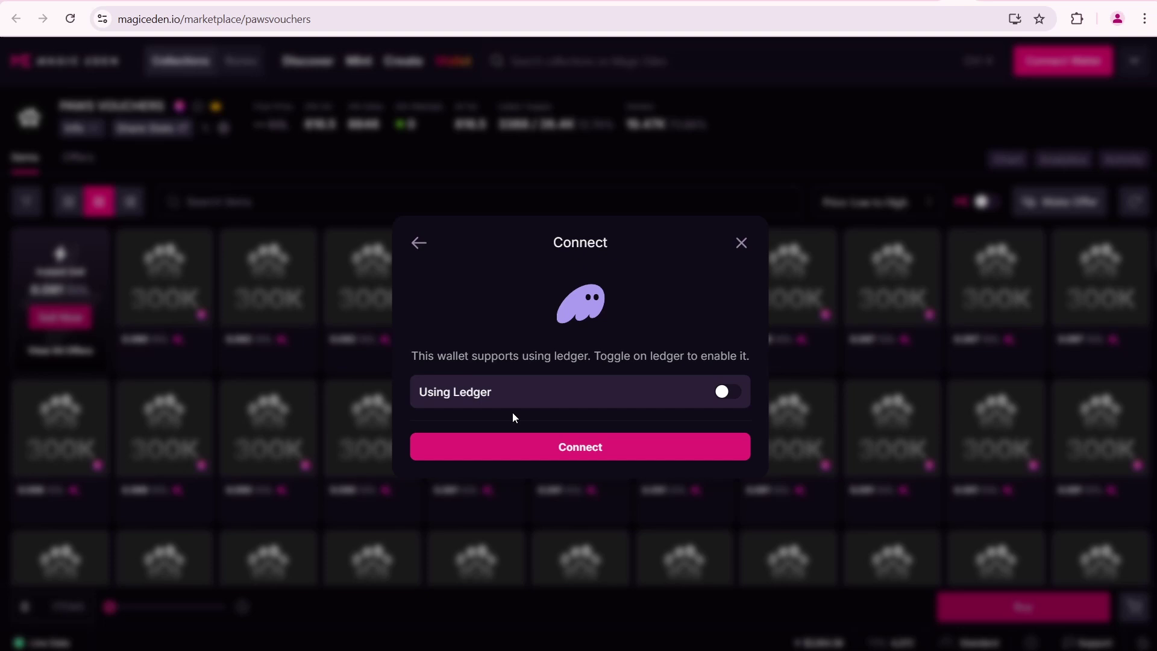
click(580, 446)
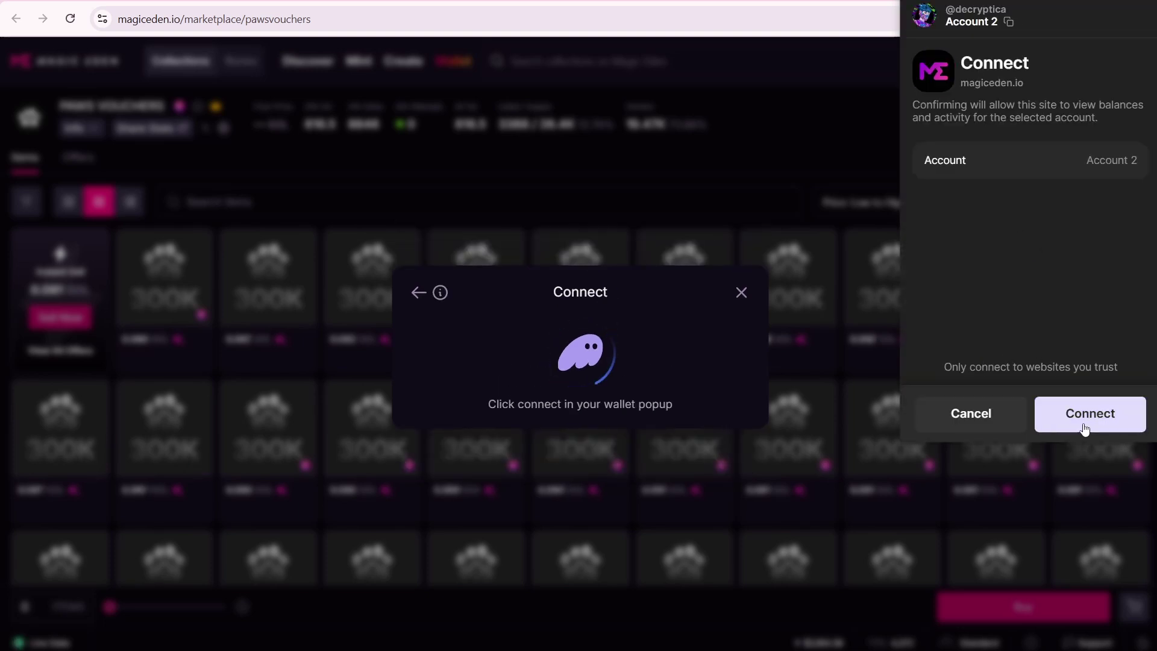
click(1082, 426)
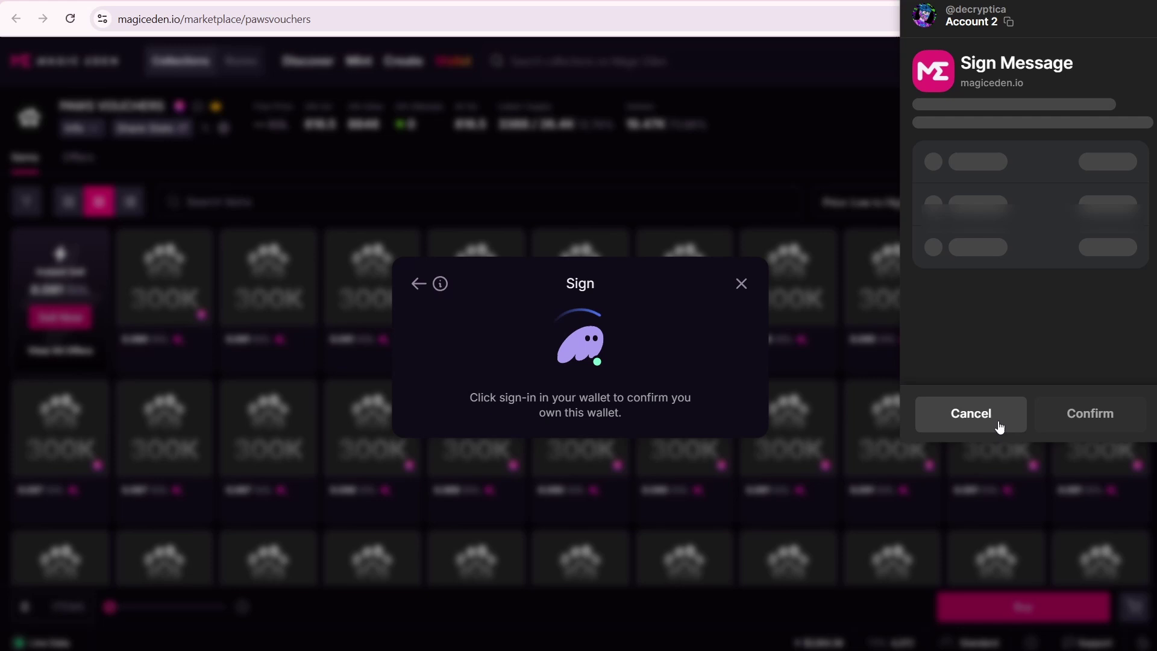
click(1088, 414)
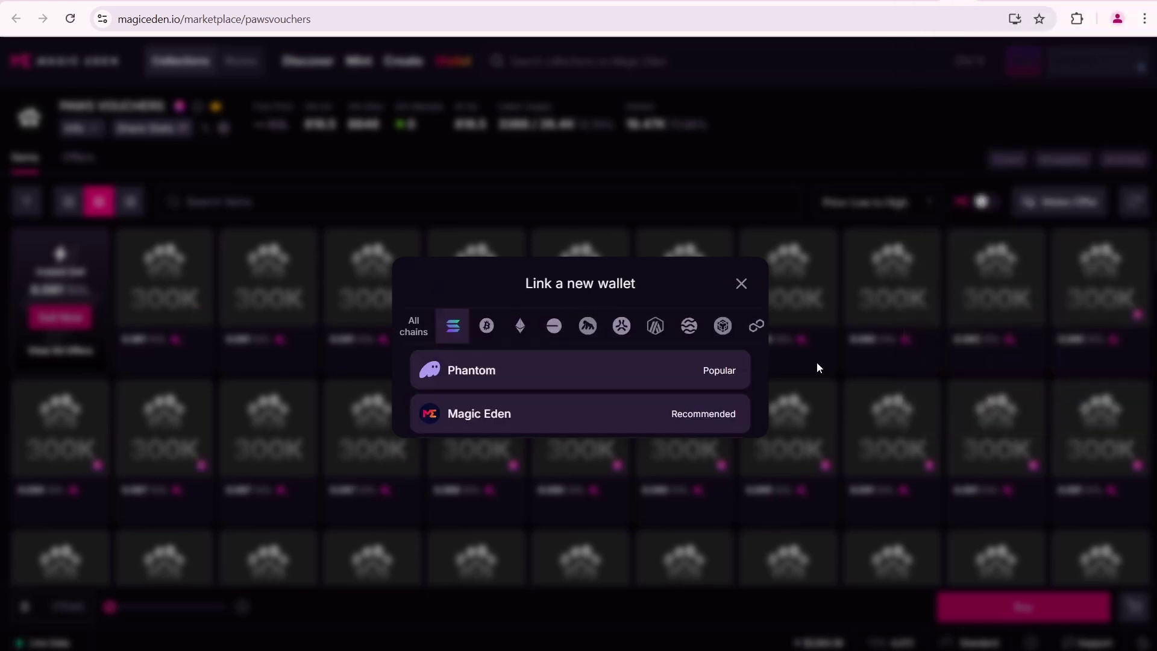
mouse_move(168, 297)
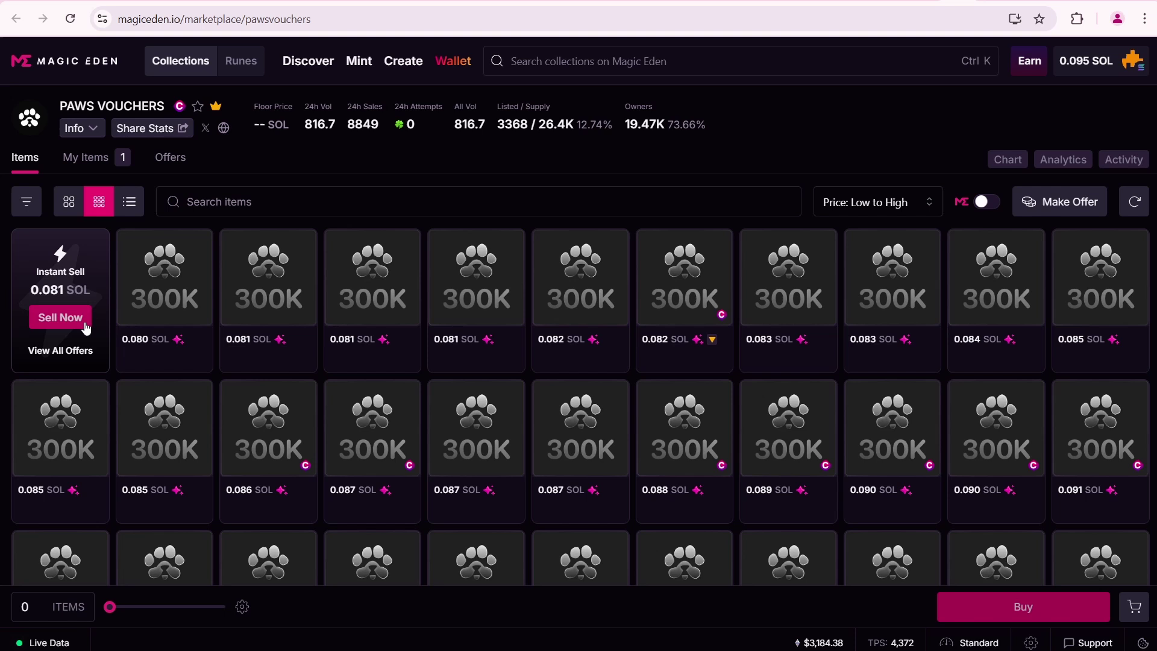
Step: Select the owned 300K PAWS Voucher for listing and enter a 0.1 SOL price
click(100, 159)
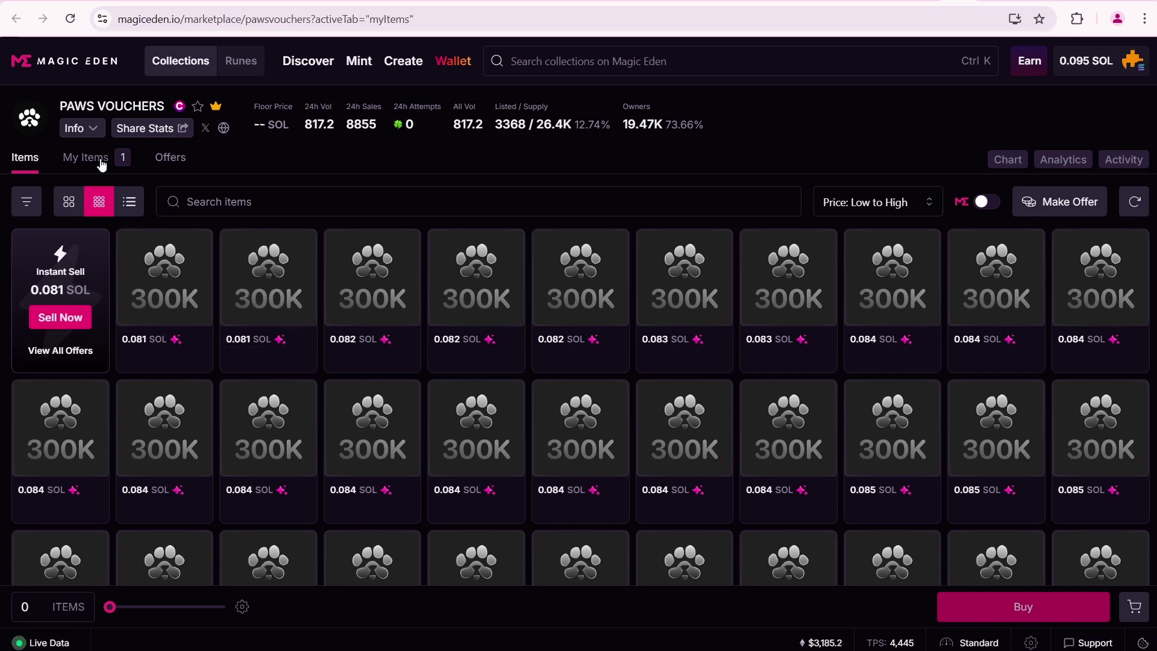
mouse_move(175, 341)
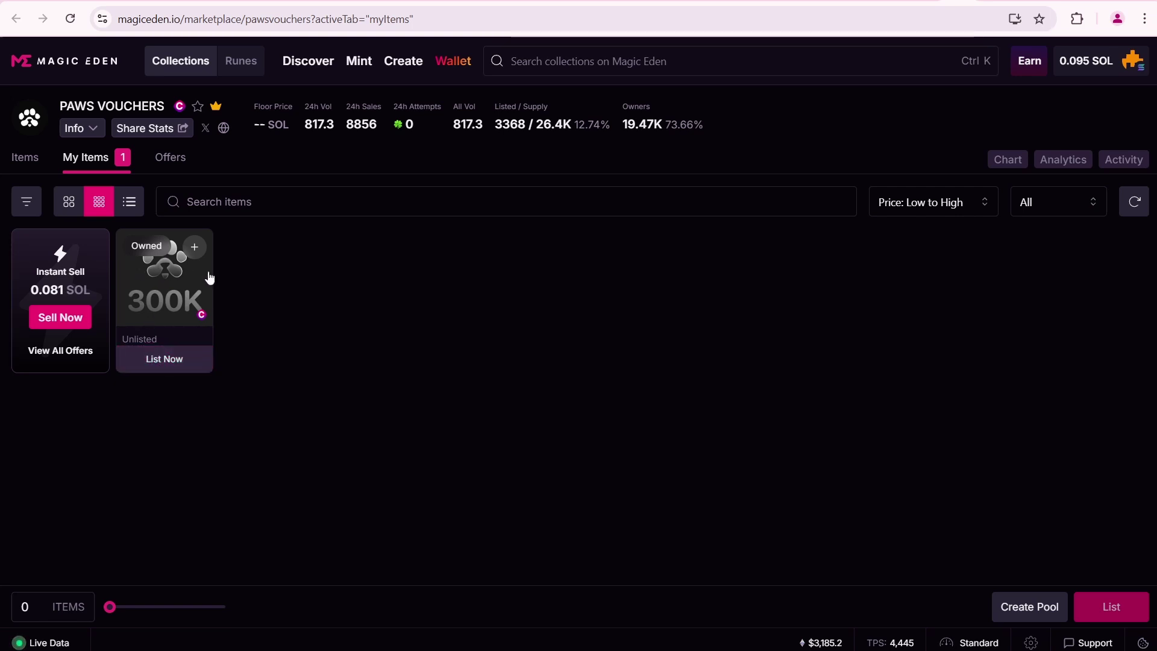
click(166, 367)
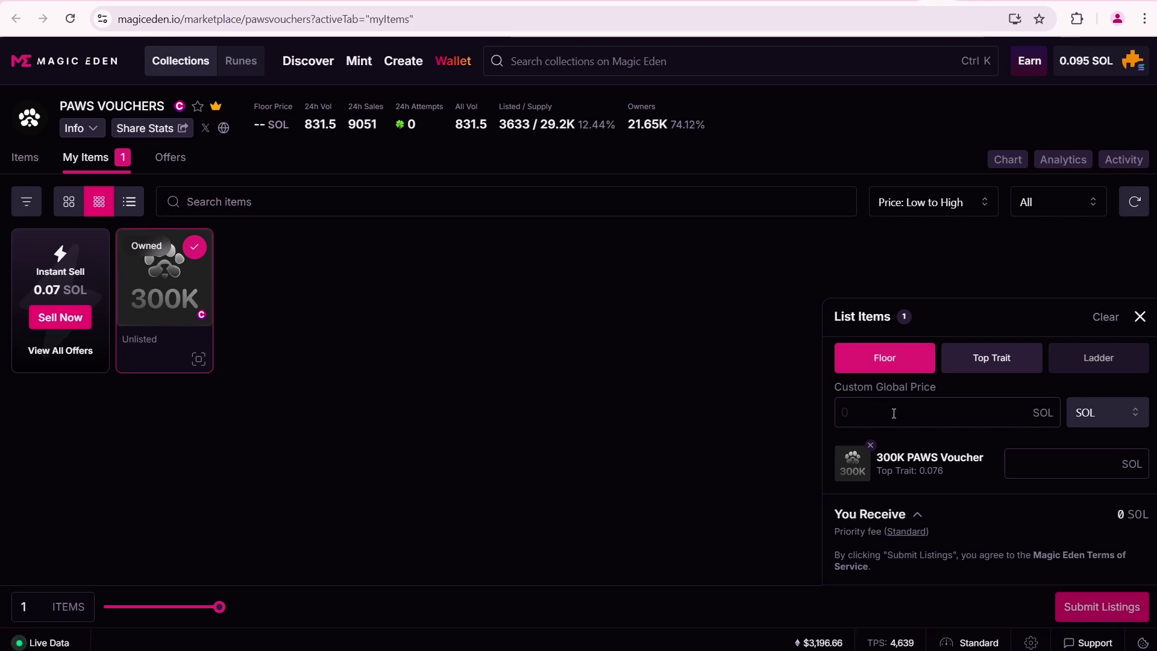
text(0.1)
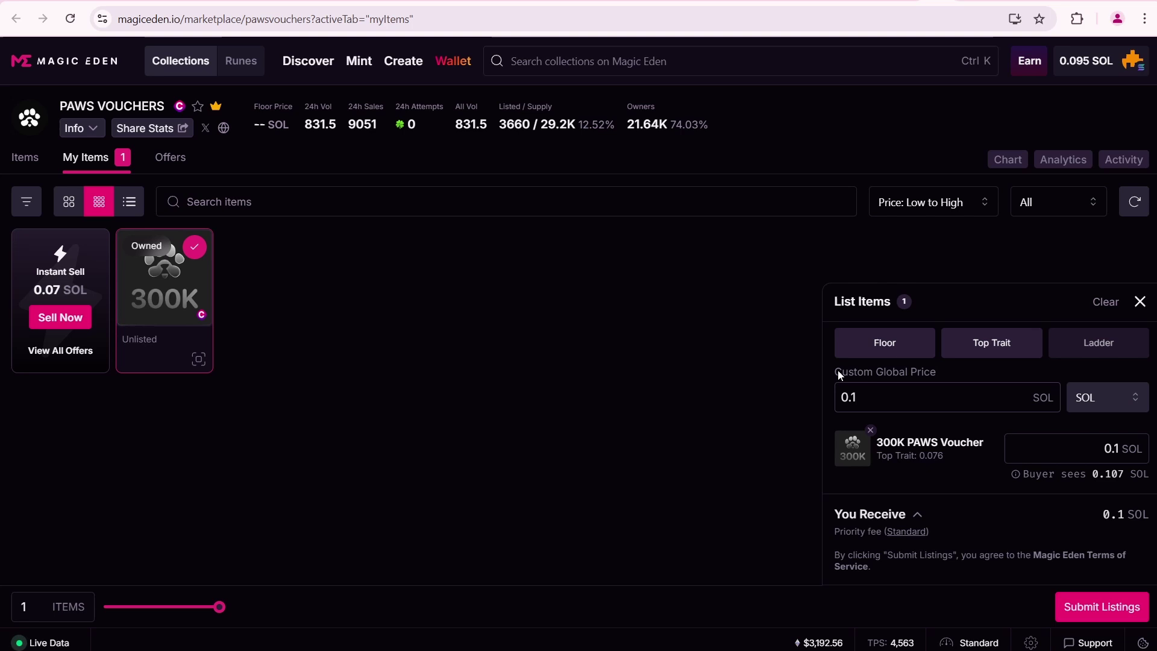
drag(837, 370, 921, 369)
click(1073, 451)
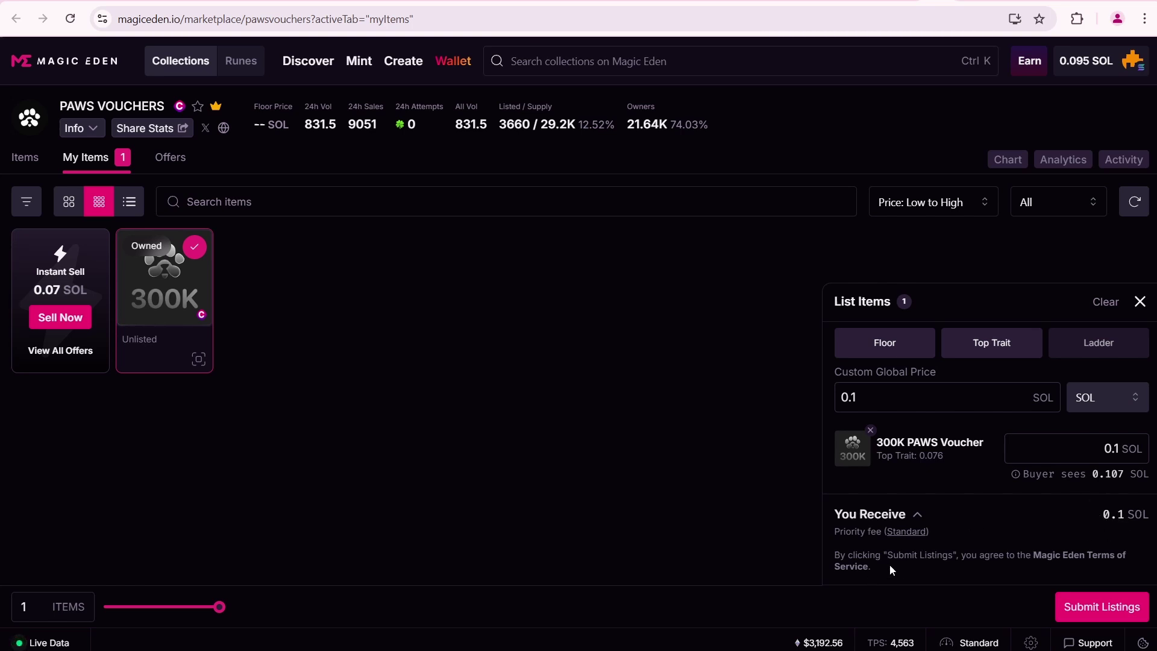
click(961, 356)
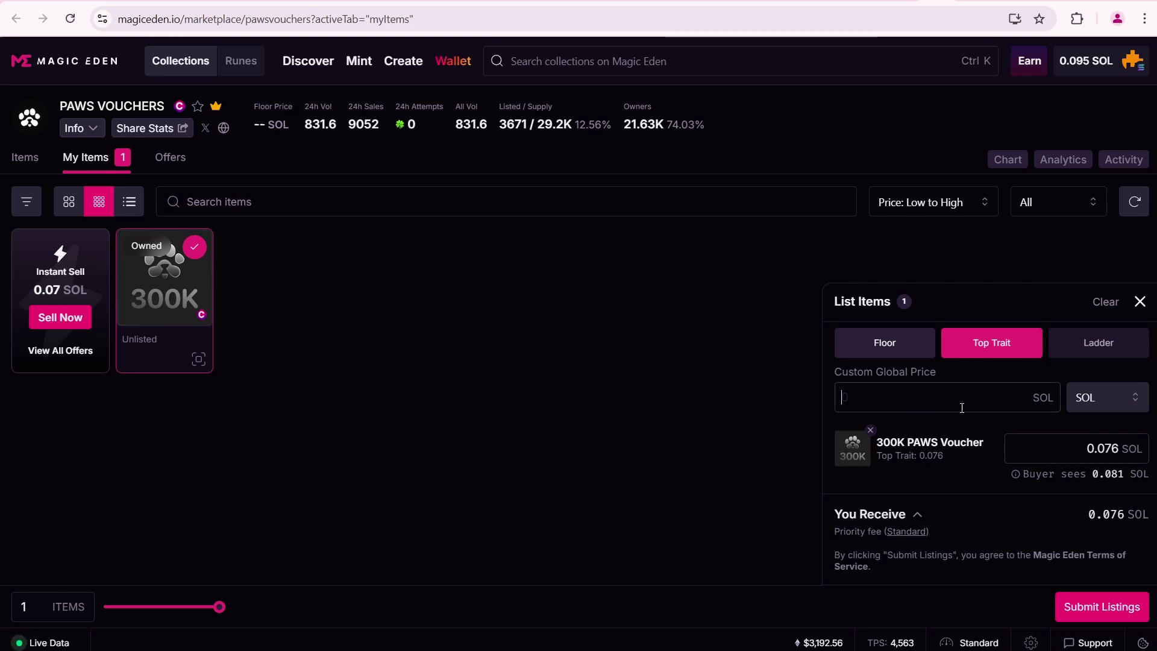
text(0.1)
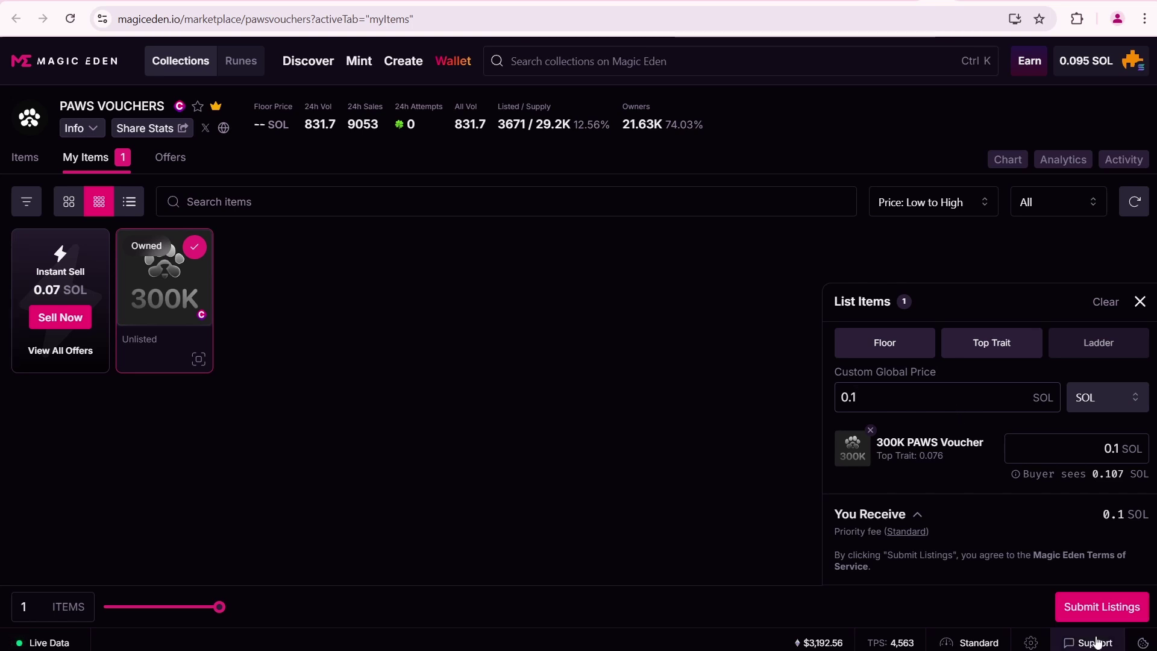
Step: Submit the 0.1 SOL voucher listing and approve it in Phantom
click(1100, 601)
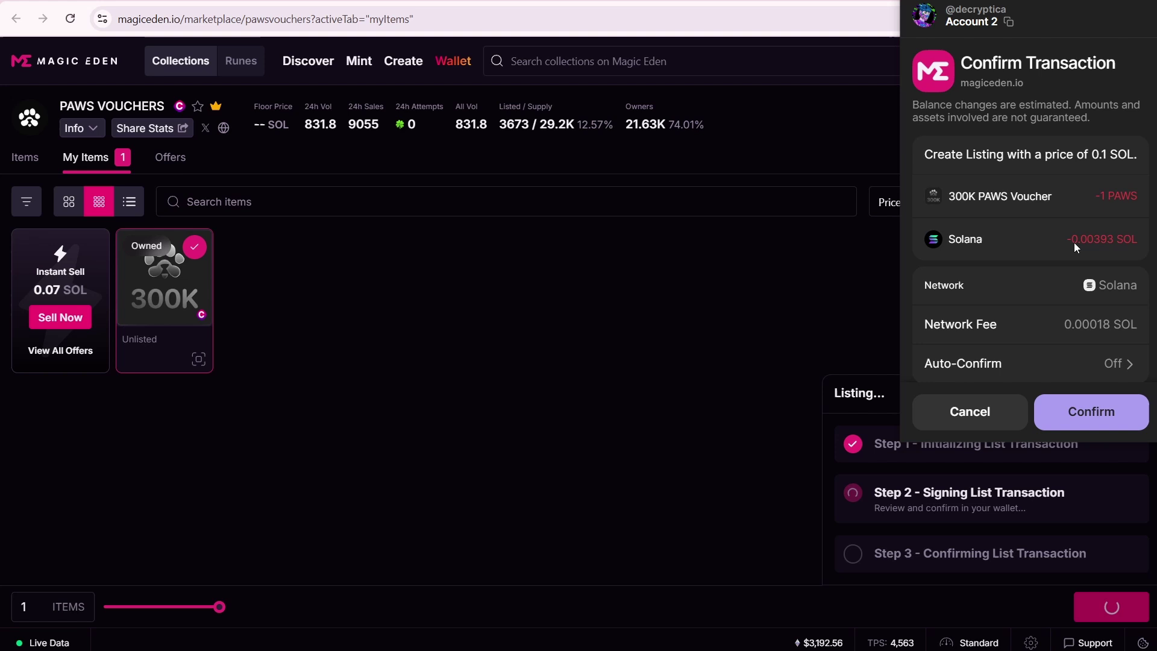
scroll(1074, 259, down, 1)
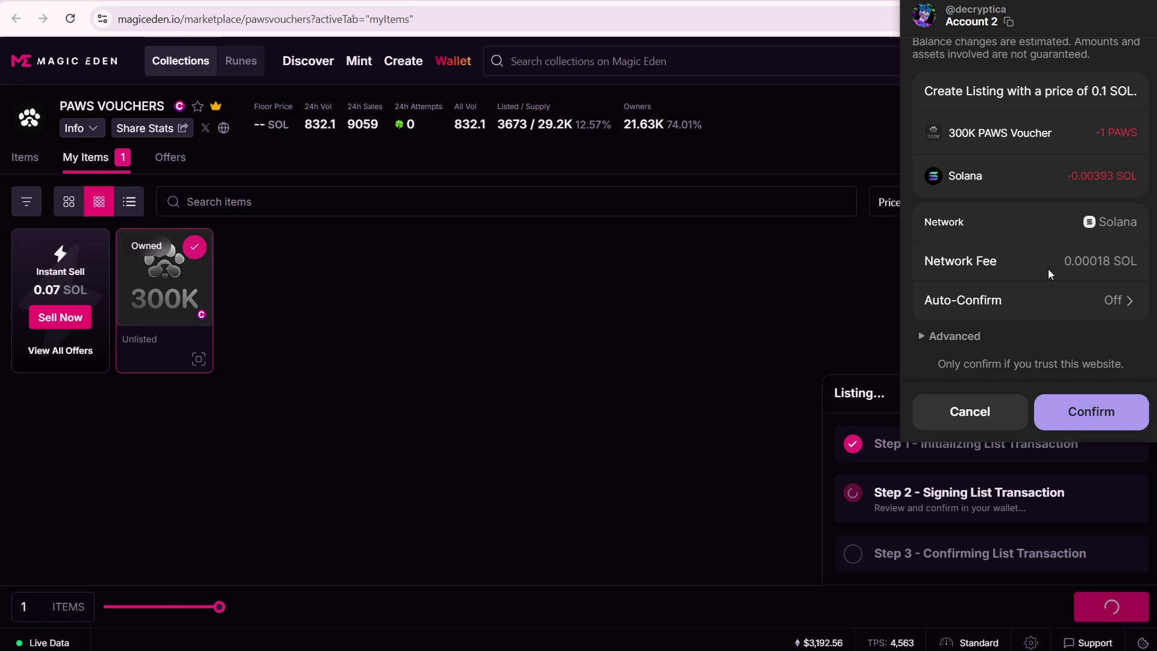
click(1098, 413)
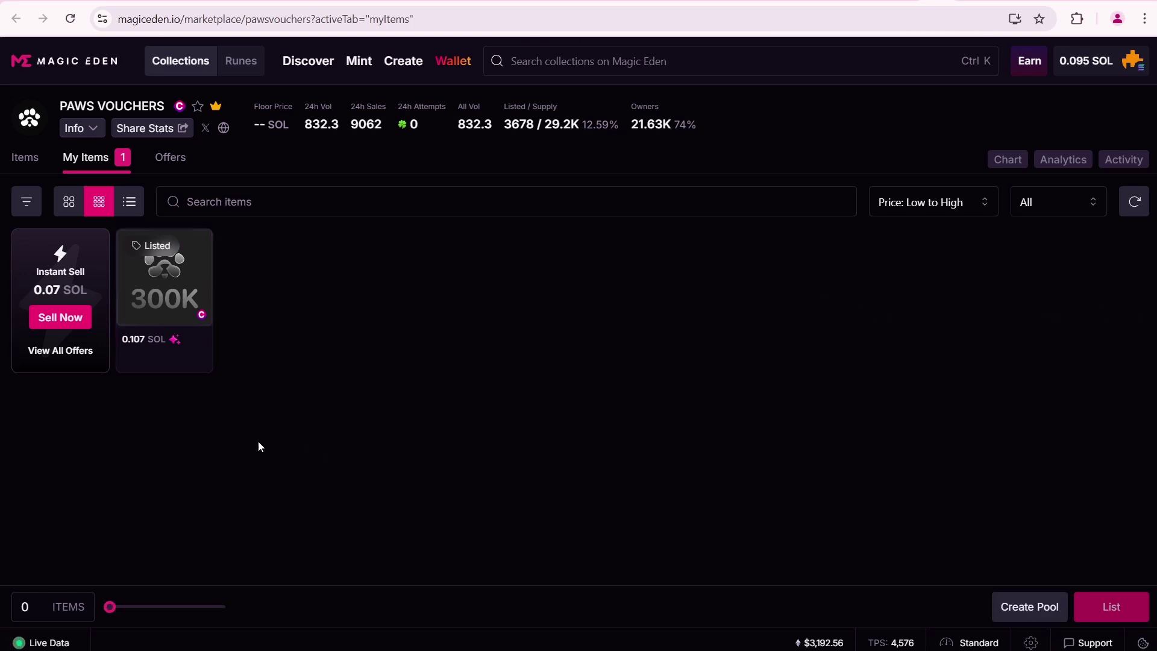
Step: Open the 300K voucher's details and check its 0.107 SOL total price and Floor Diff
click(168, 292)
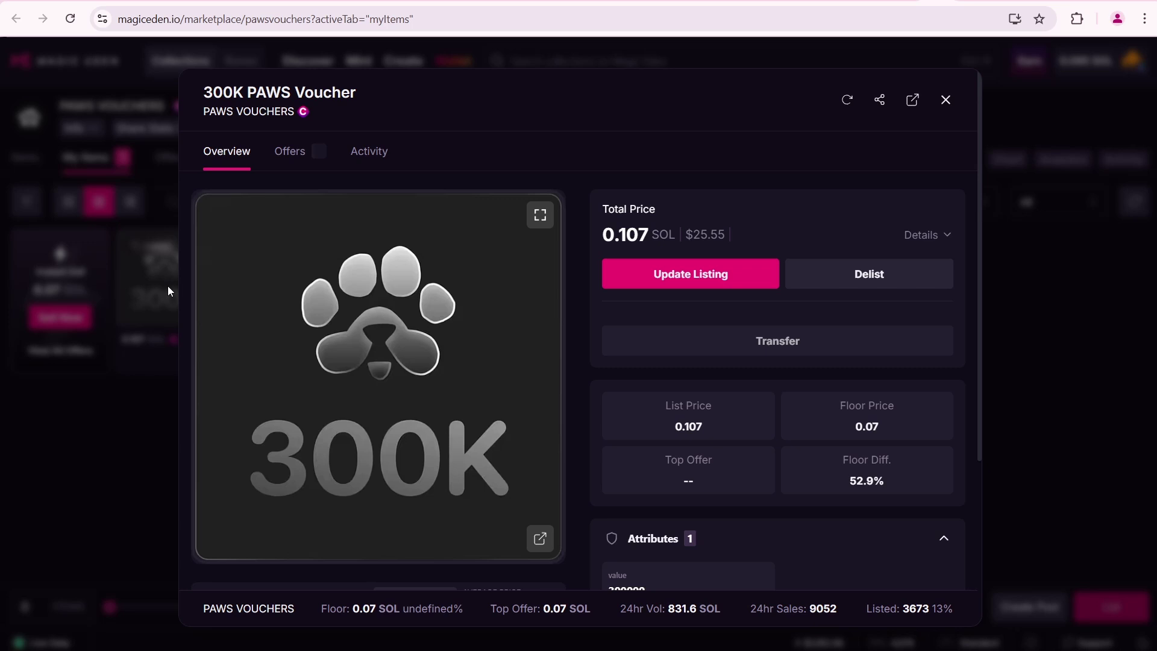
drag(602, 234, 669, 234)
click(671, 234)
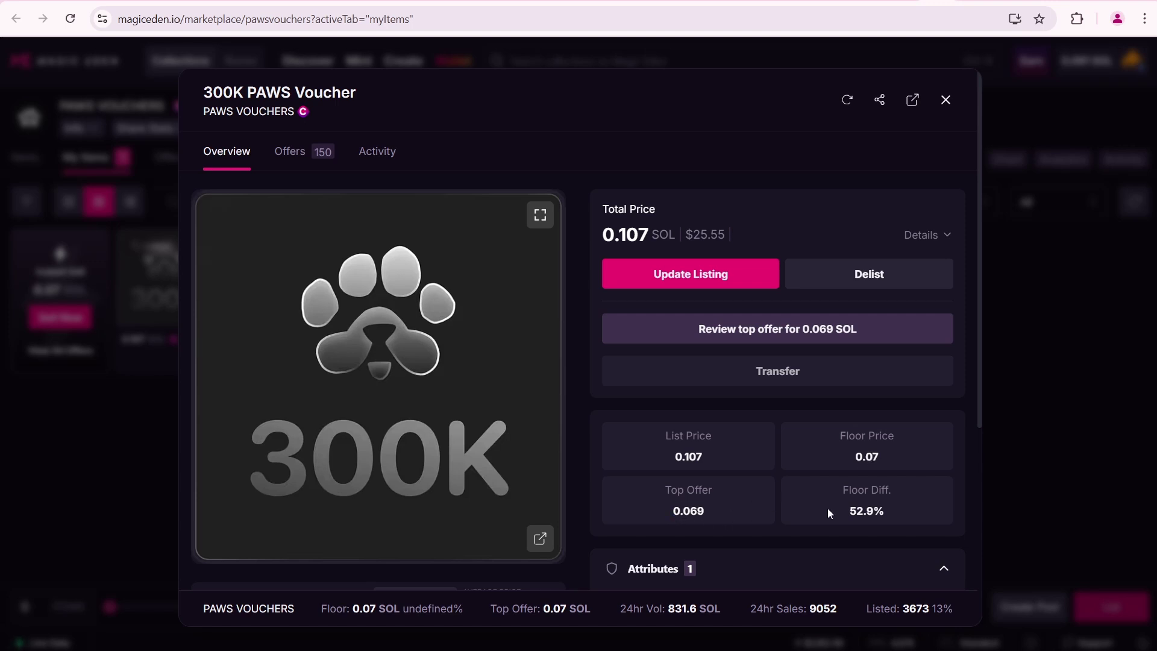
drag(829, 513, 884, 508)
click(900, 510)
Step: Review the voucher's offers and activity history, then close its details
click(302, 156)
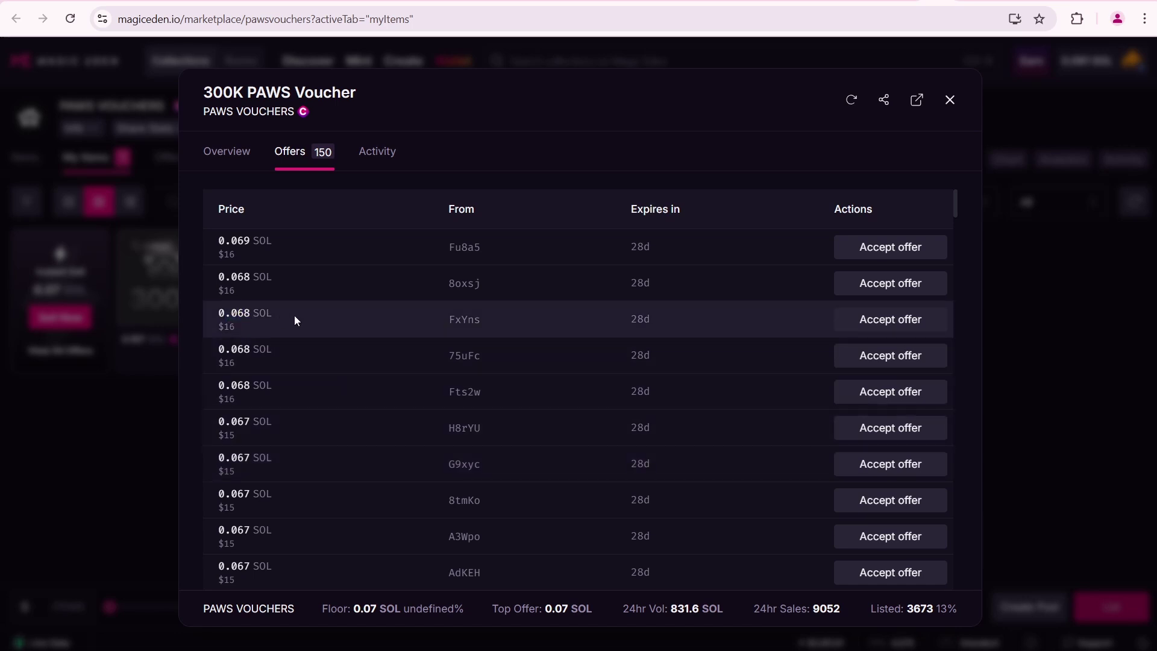
scroll(303, 460, down, 5)
scroll(303, 460, down, 10)
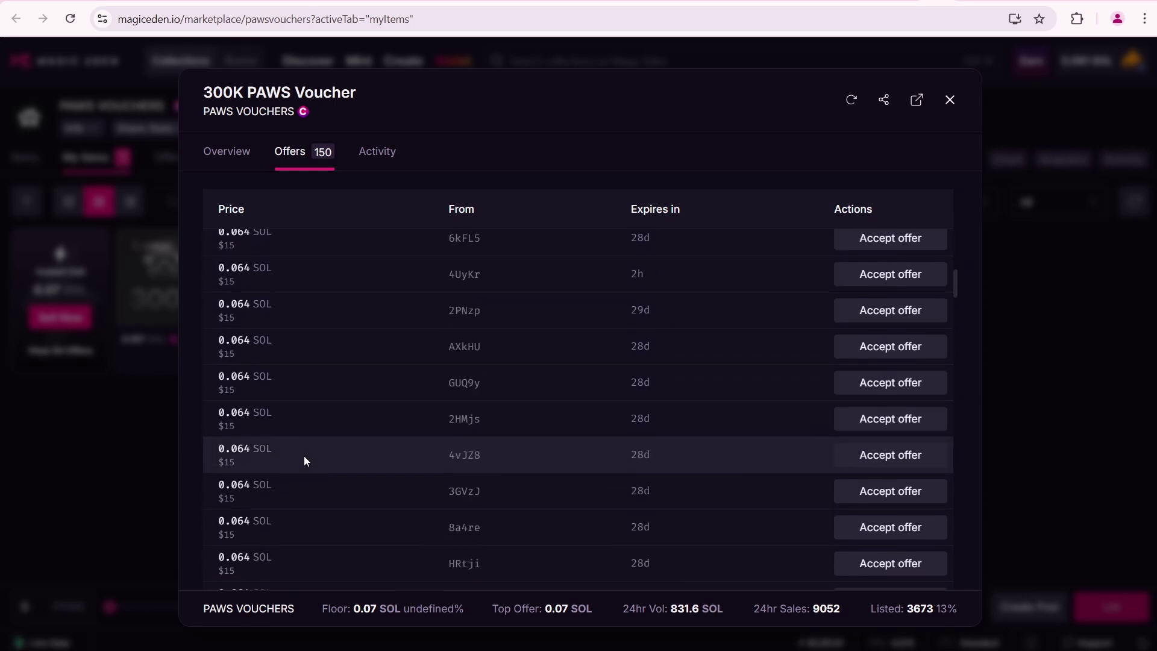
scroll(303, 456, up, 15)
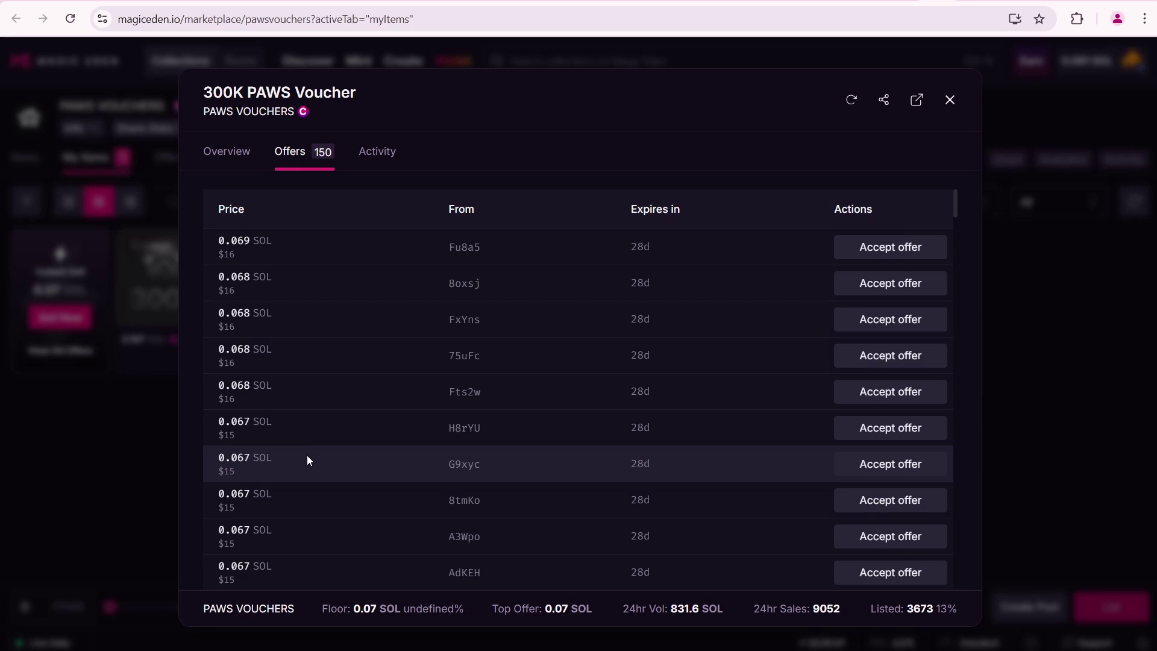
click(379, 151)
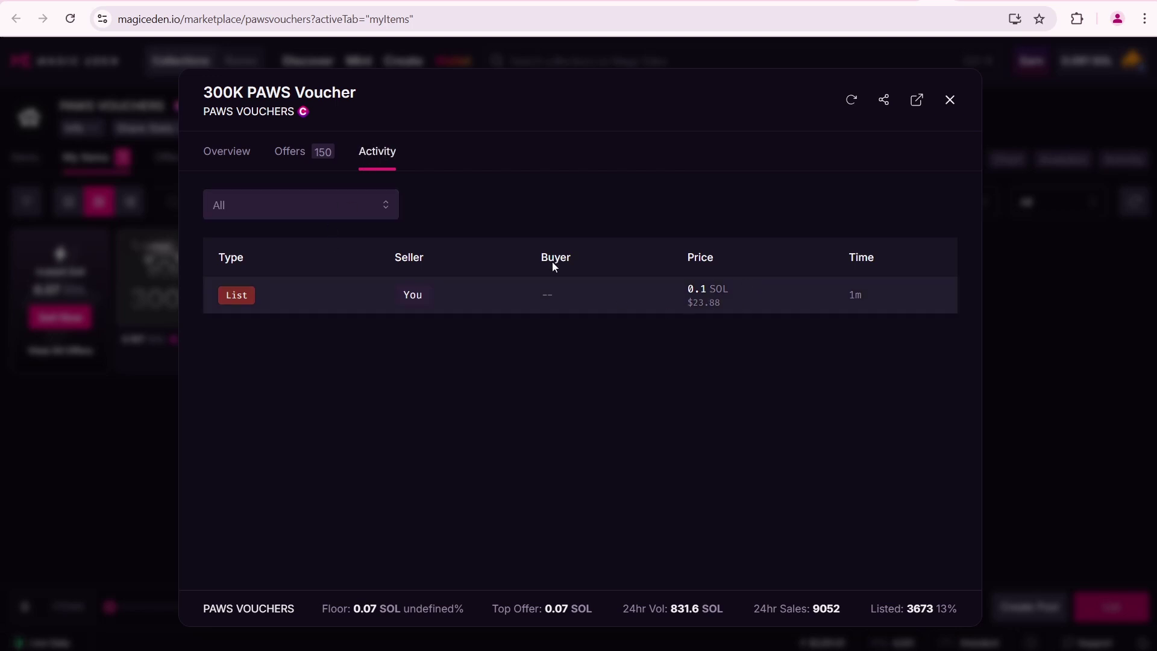
click(950, 99)
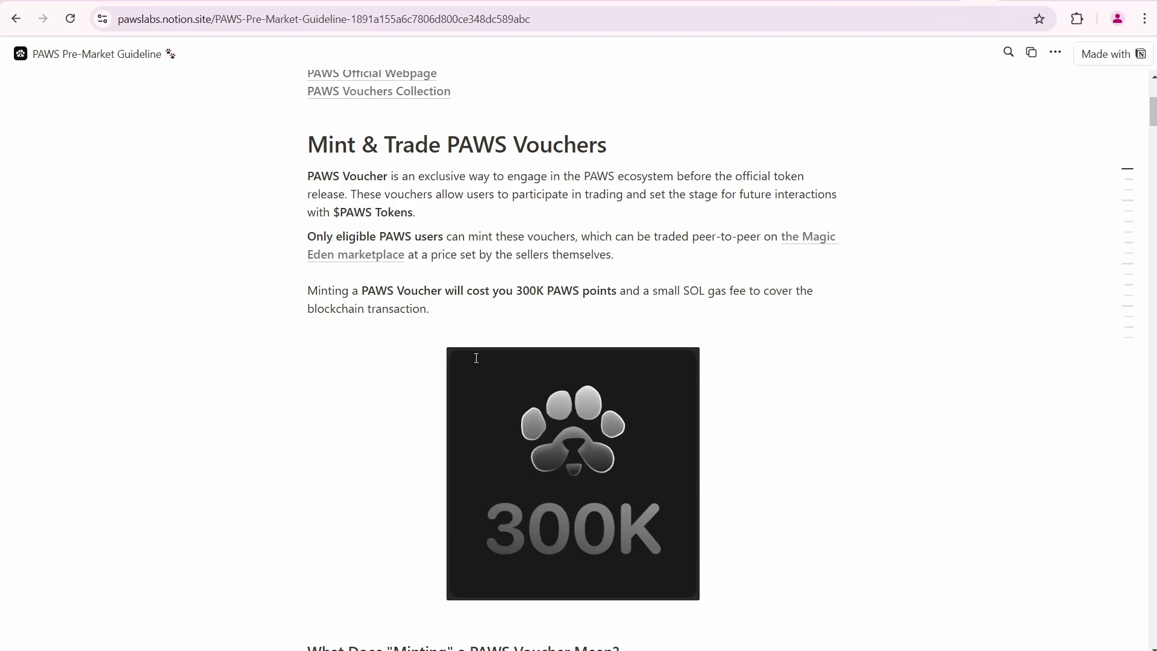
Step: Highlight the guideline's token exchange point and the 1 Voucher = 300K PAWS line
scroll(446, 283, down, 5)
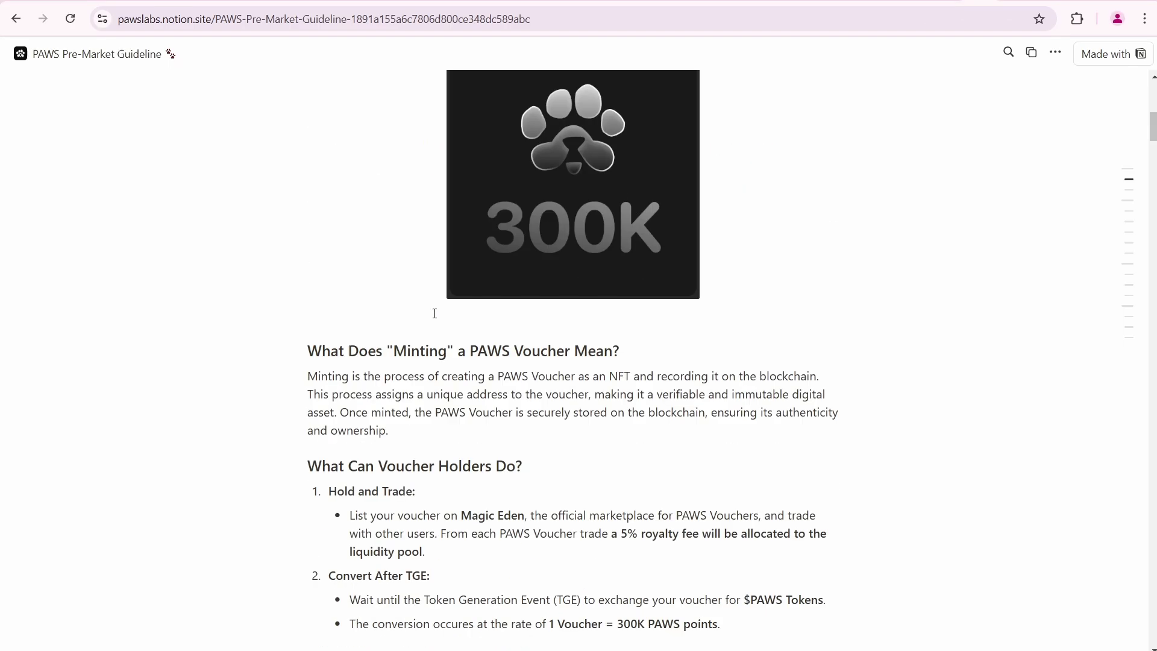
scroll(434, 315, down, 5)
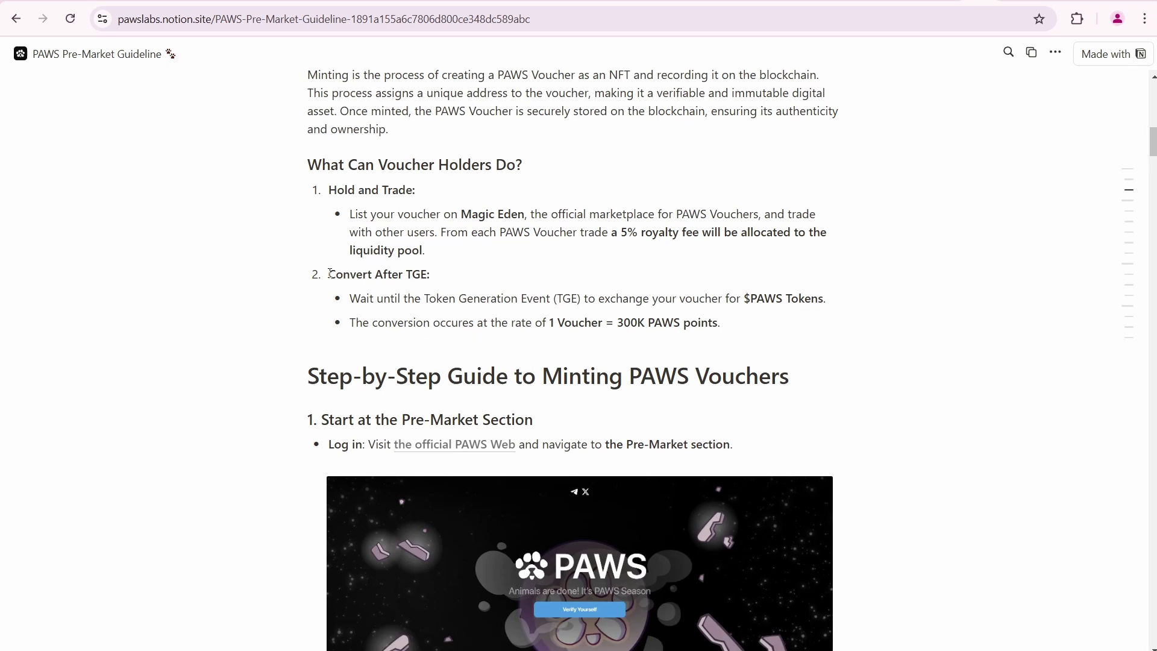
drag(349, 298, 823, 300)
drag(351, 322, 725, 328)
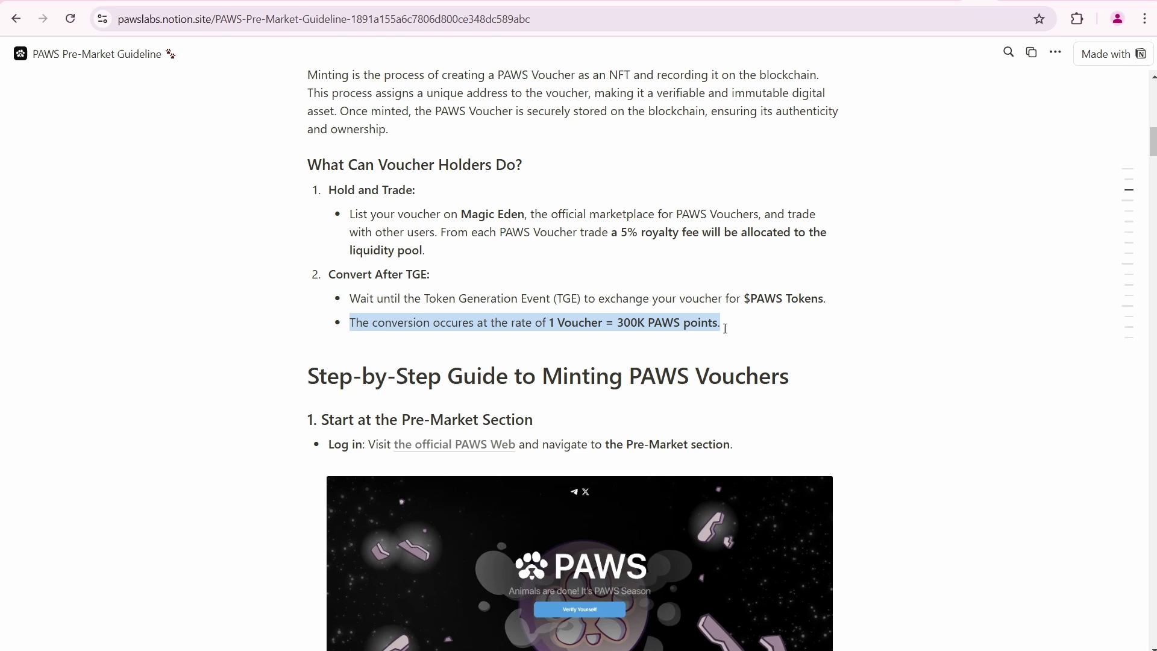
click(563, 348)
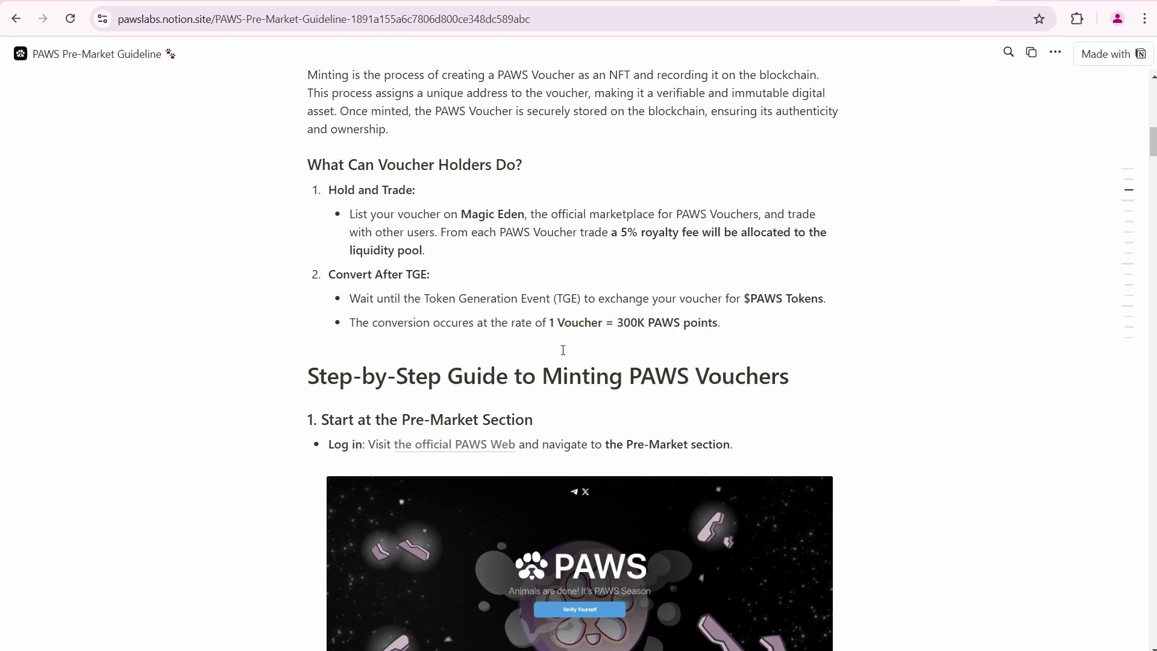
Step: Scroll to After Minting and highlight the Hold It, Sell It and Buy More options
scroll(488, 367, down, 3)
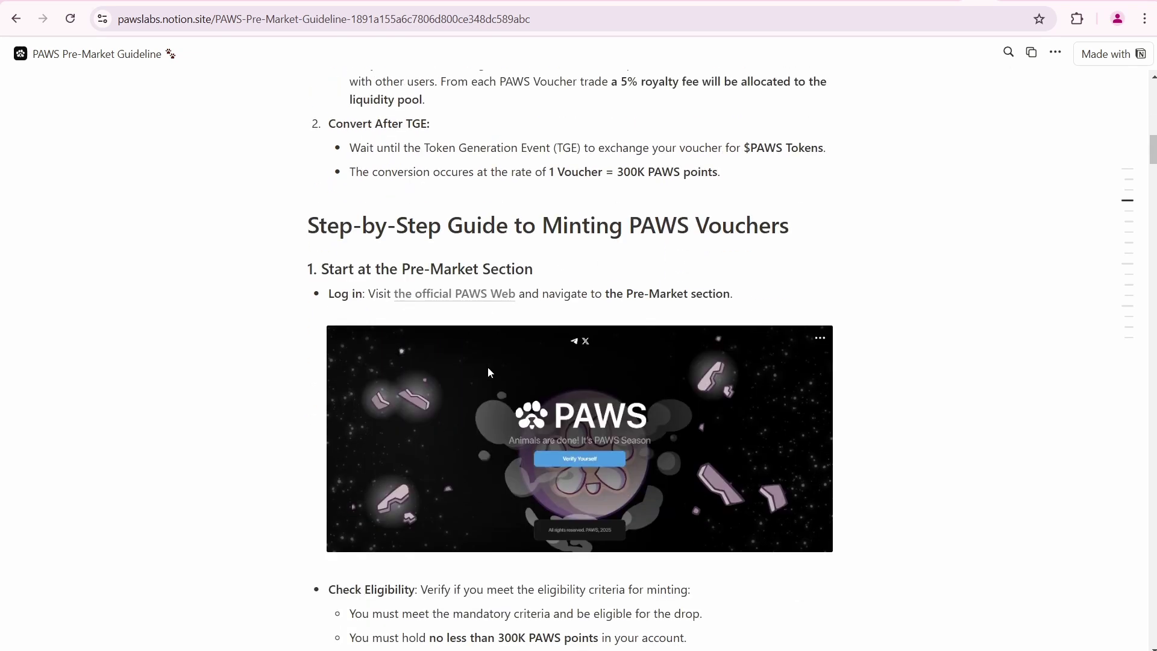
scroll(490, 372, down, 6)
scroll(490, 373, down, 4)
scroll(489, 373, down, 13)
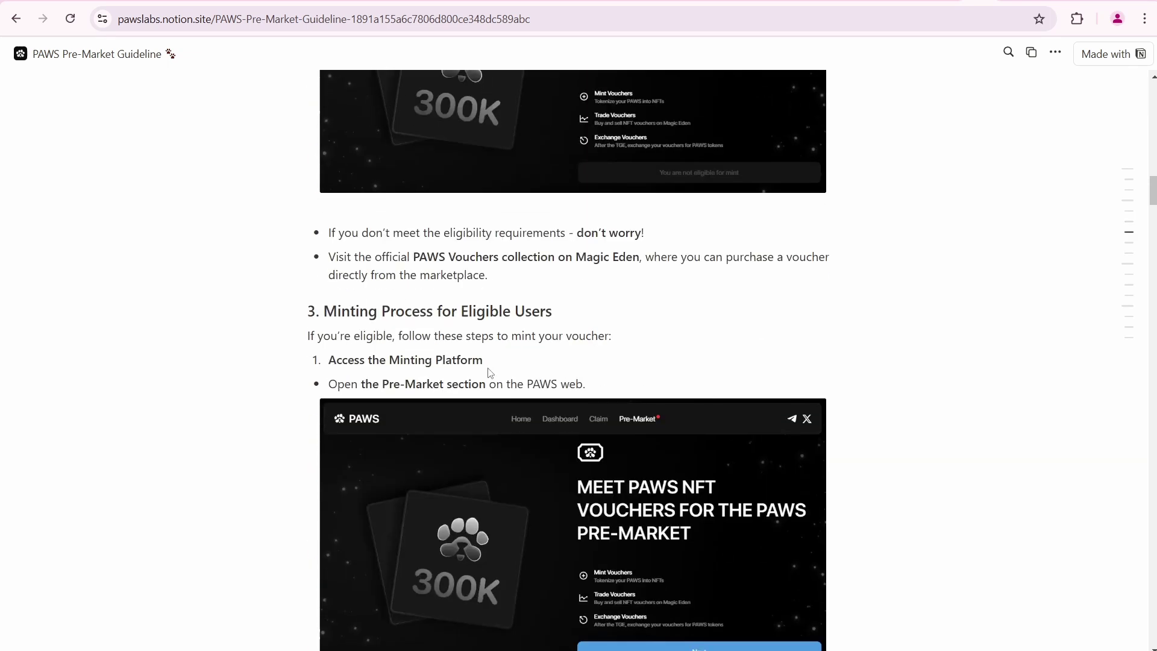
scroll(488, 374, down, 14)
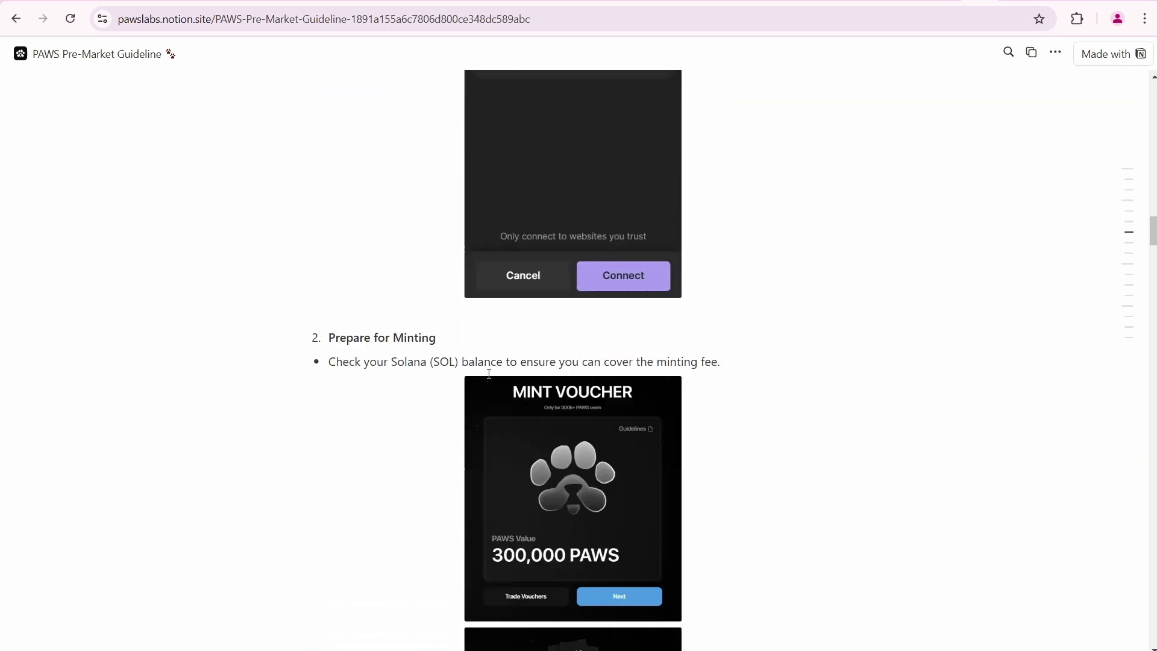
scroll(483, 388, down, 16)
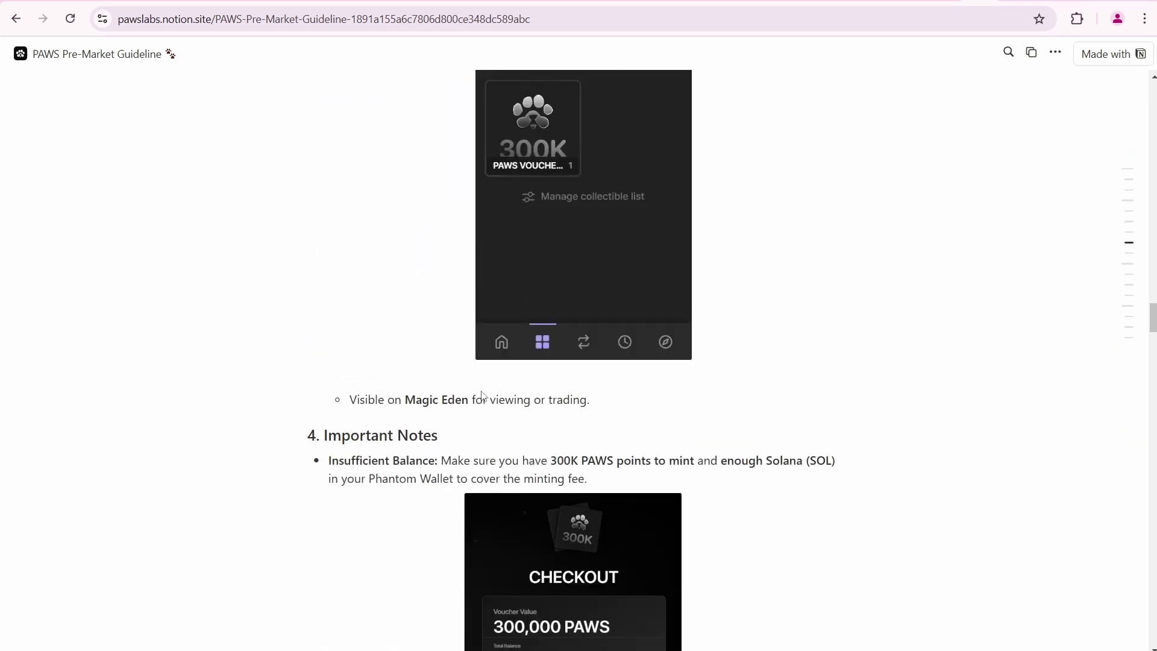
scroll(481, 395, down, 6)
scroll(479, 402, down, 7)
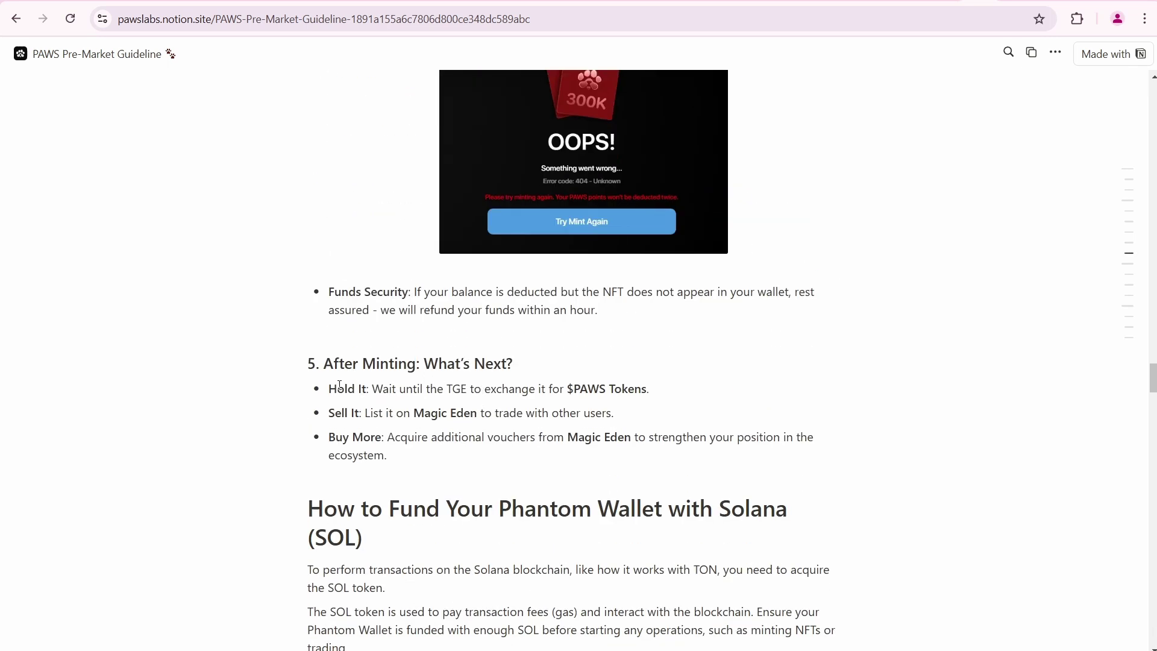
drag(329, 389, 615, 392)
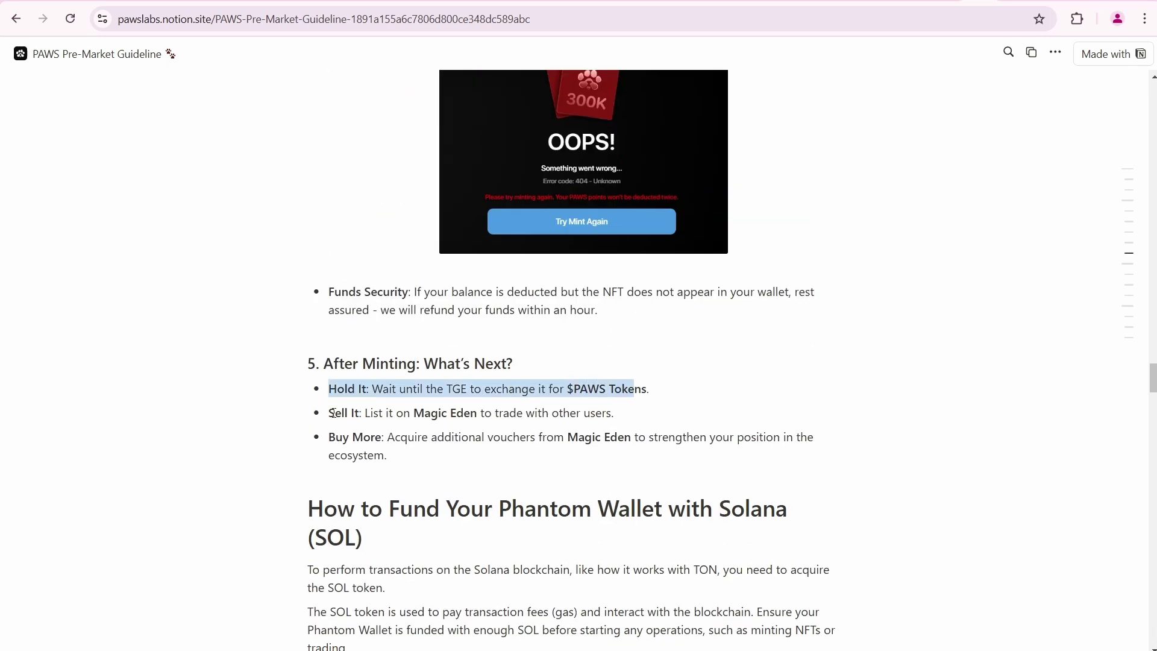
drag(333, 414, 614, 413)
drag(381, 437, 480, 461)
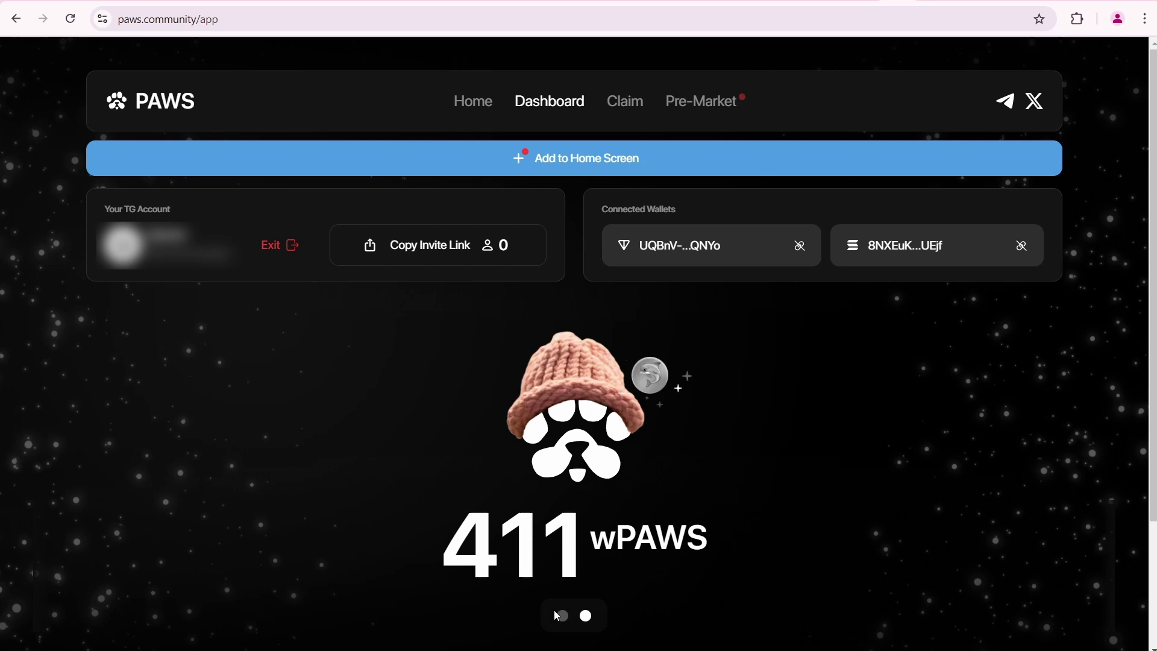
Step: Bring up the PAWS balance on the dashboard, now 135.41K PAWS after the 300K voucher mint
click(560, 616)
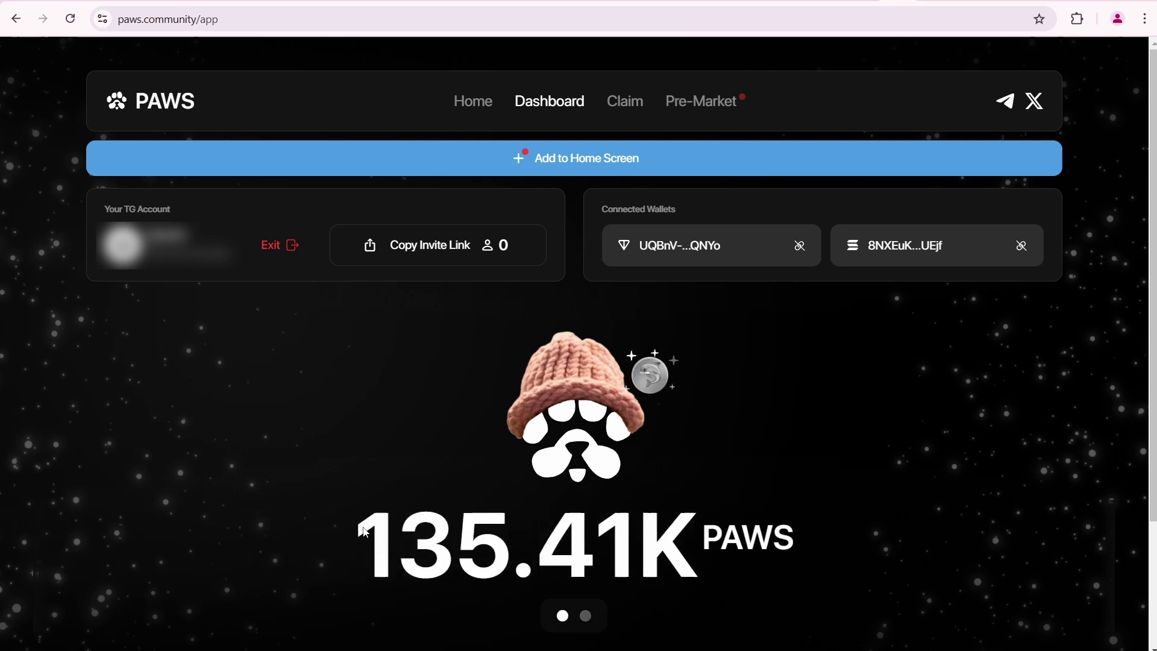